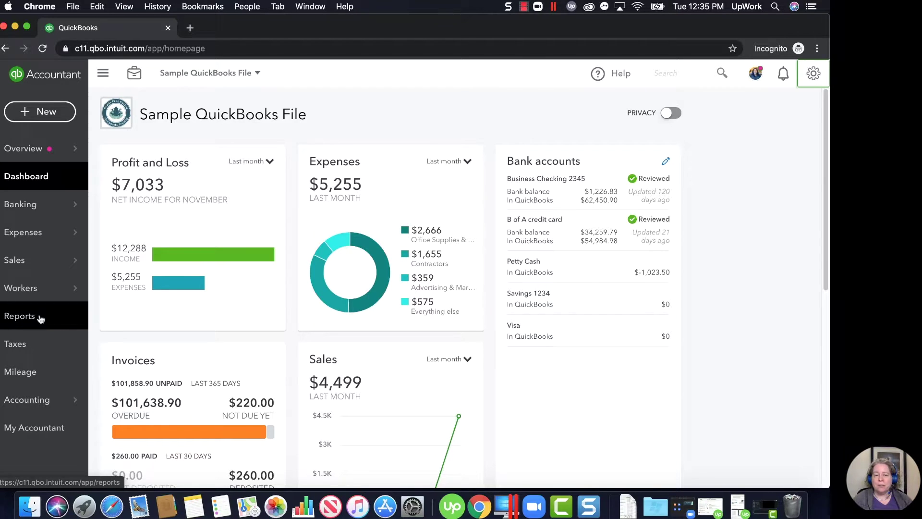
Step: Search the reports for 'profit and loss' and open the January–December 2019 Profit and Loss report
click(38, 318)
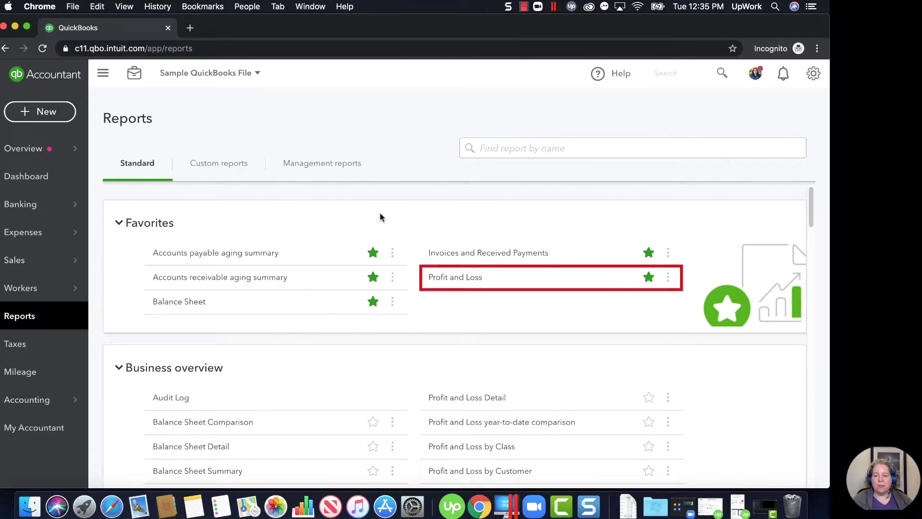
click(497, 157)
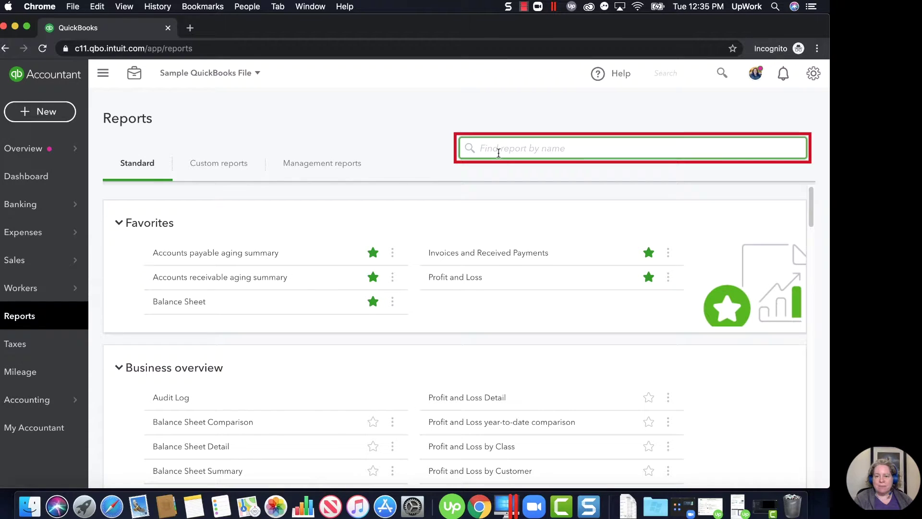
text(p)
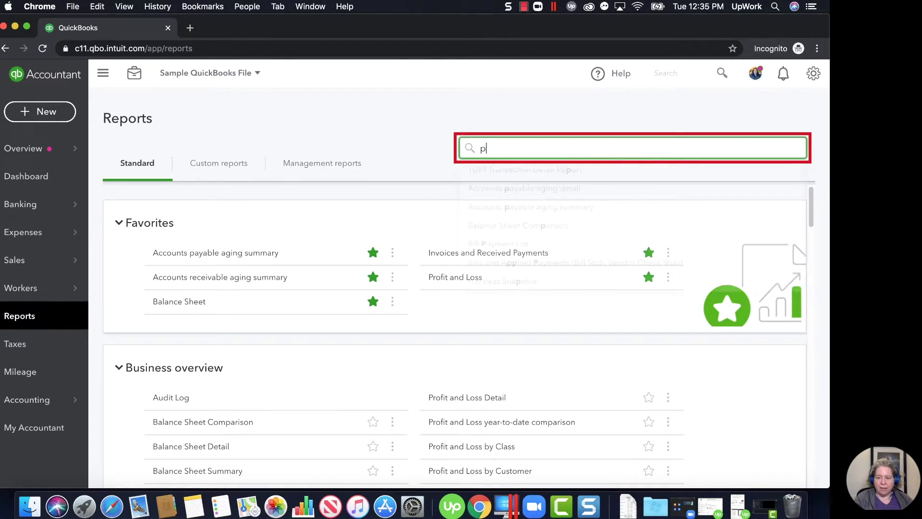
text(rifiofit nd)
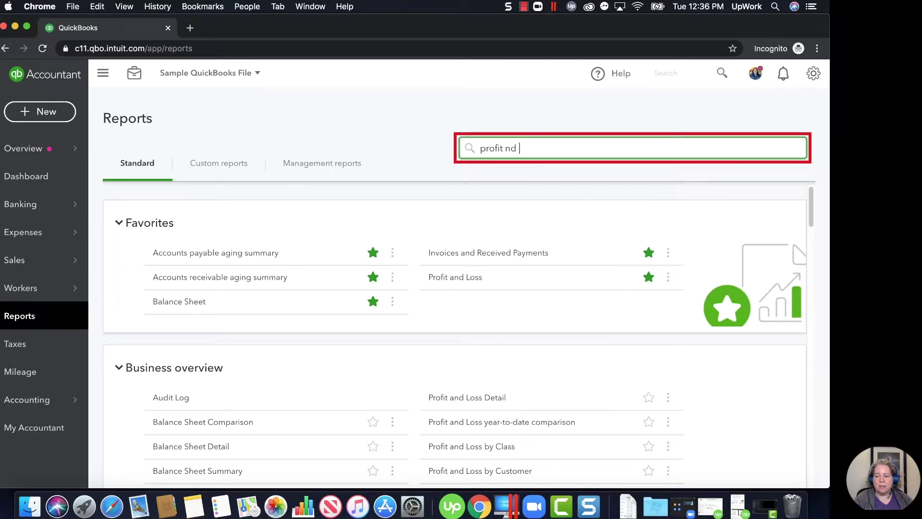
key(BackSpace)
key(BackSpace)
key(BackSpace)
text(and loss)
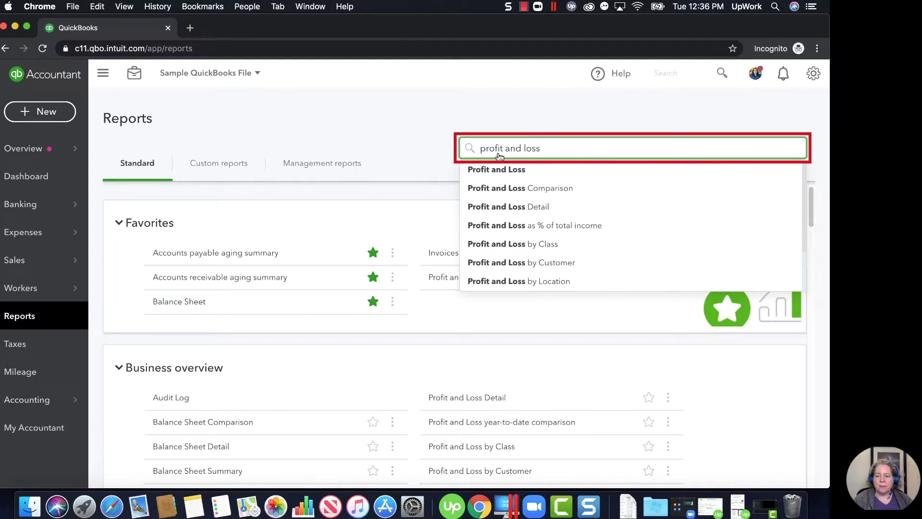
click(507, 171)
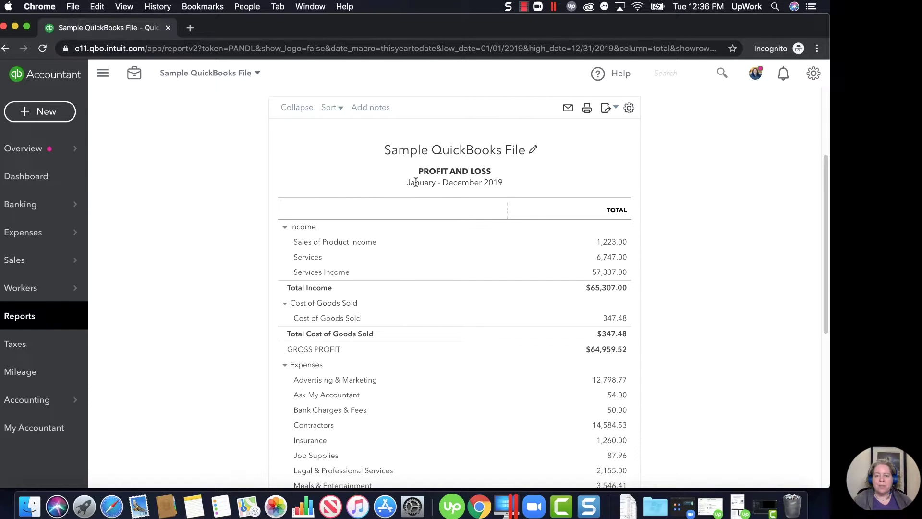
Step: Rerun the 2019 Profit and Loss report with columns displayed by Months
scroll(289, 202, up, 5)
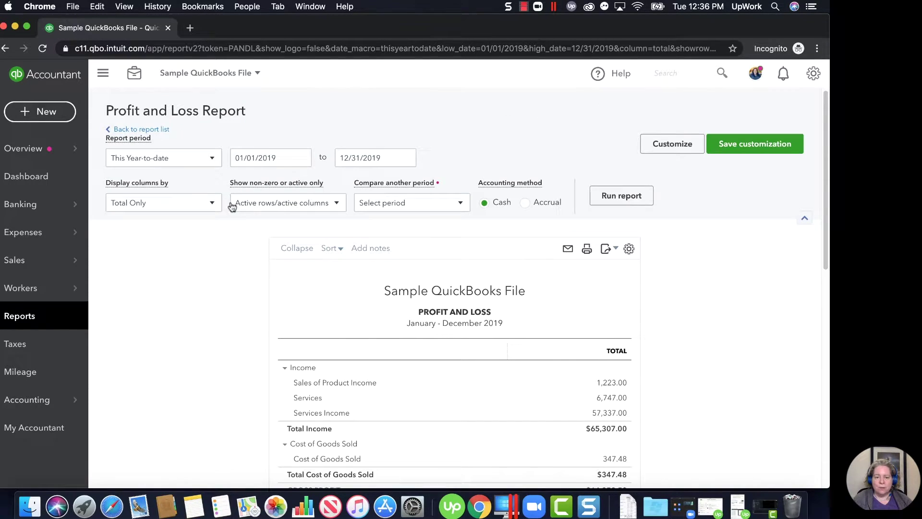
click(195, 206)
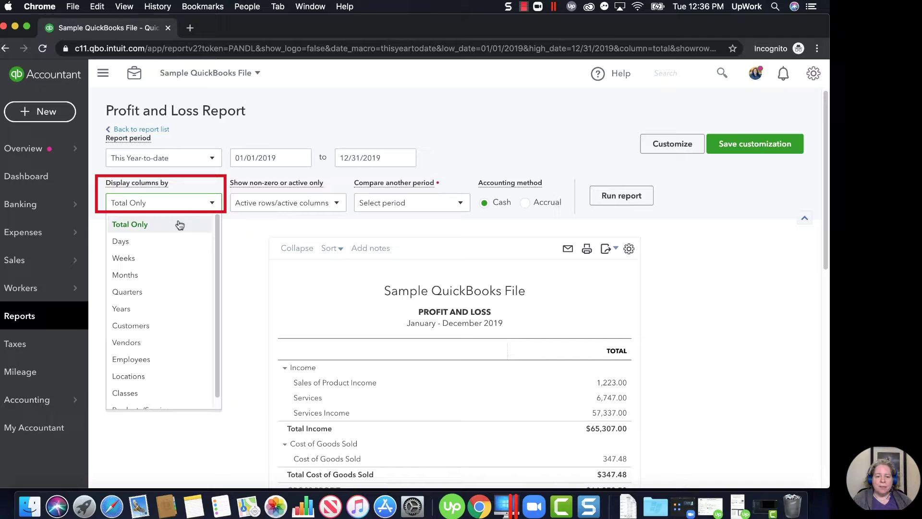
click(154, 273)
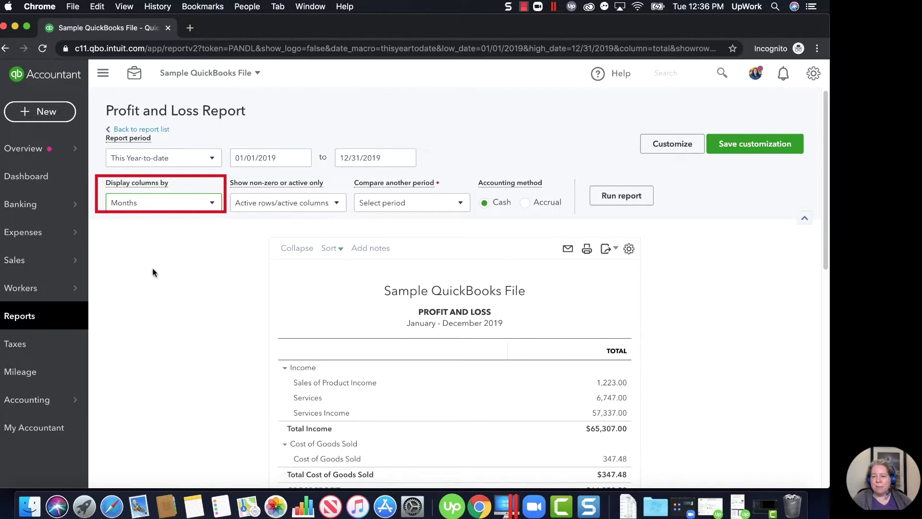
click(617, 197)
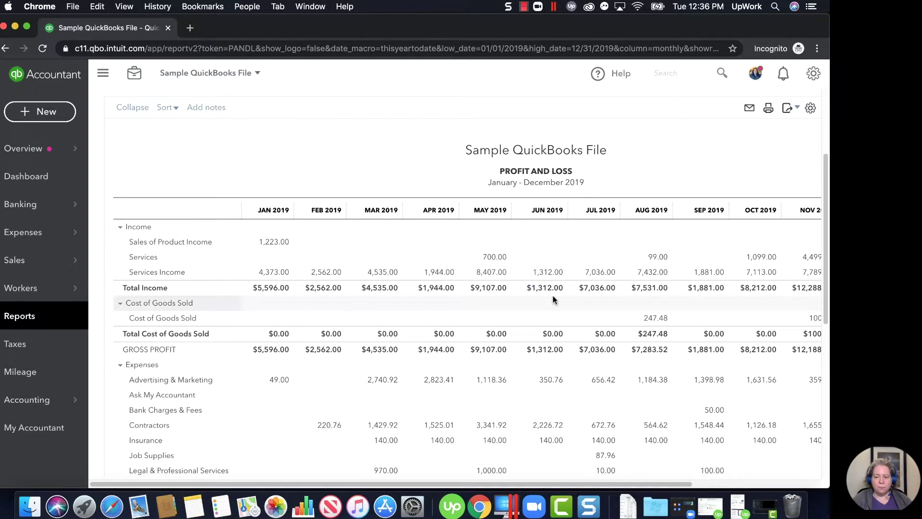
scroll(429, 350, down, 2)
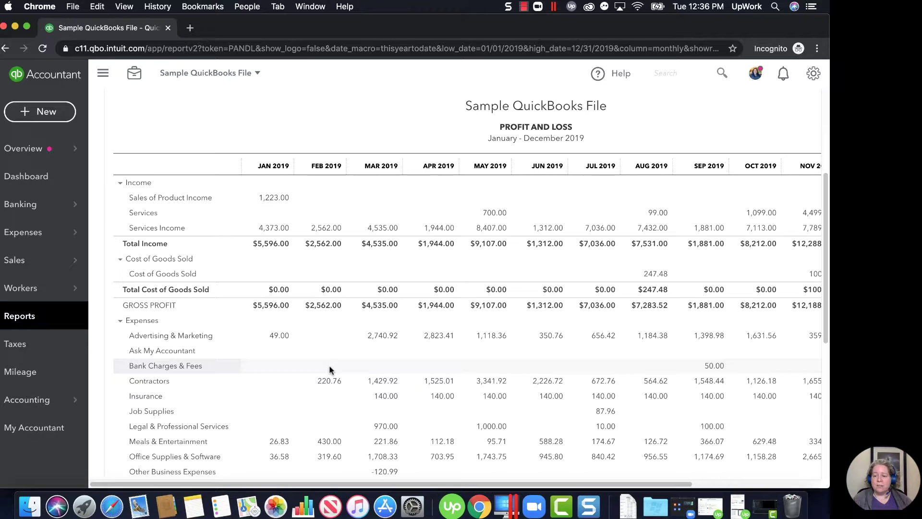
scroll(329, 365, down, 3)
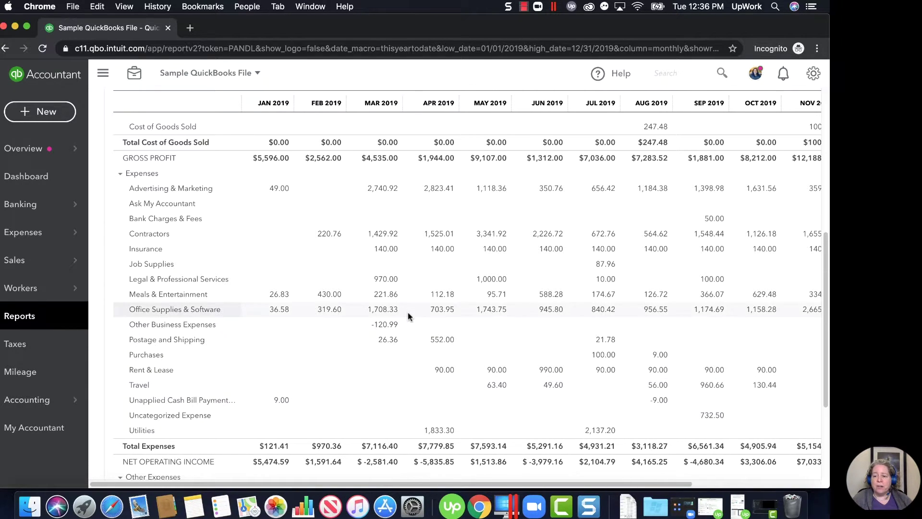
scroll(450, 391, down, 3)
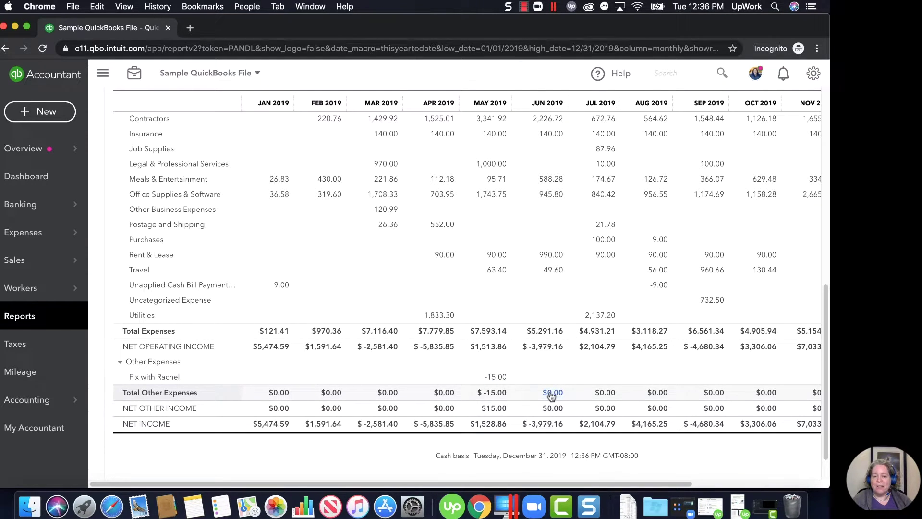
scroll(551, 396, up, 1)
scroll(551, 396, up, 5)
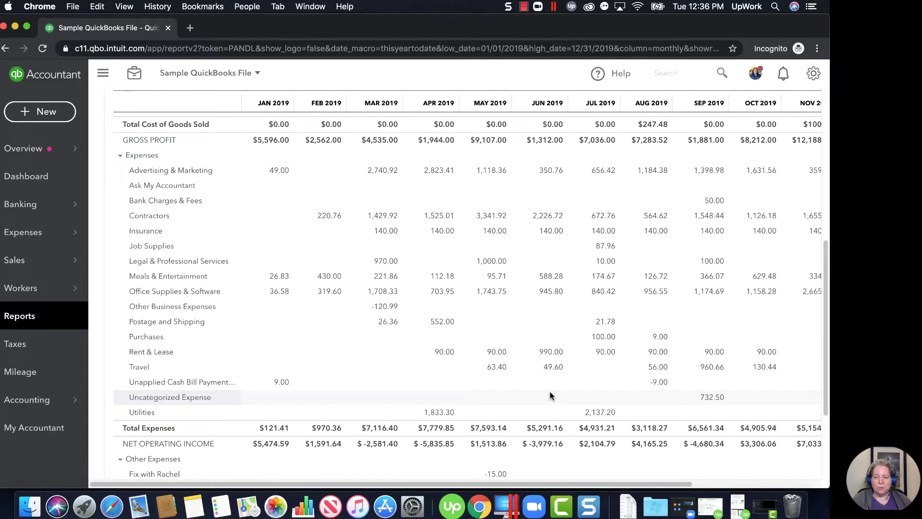
scroll(550, 392, right, 6)
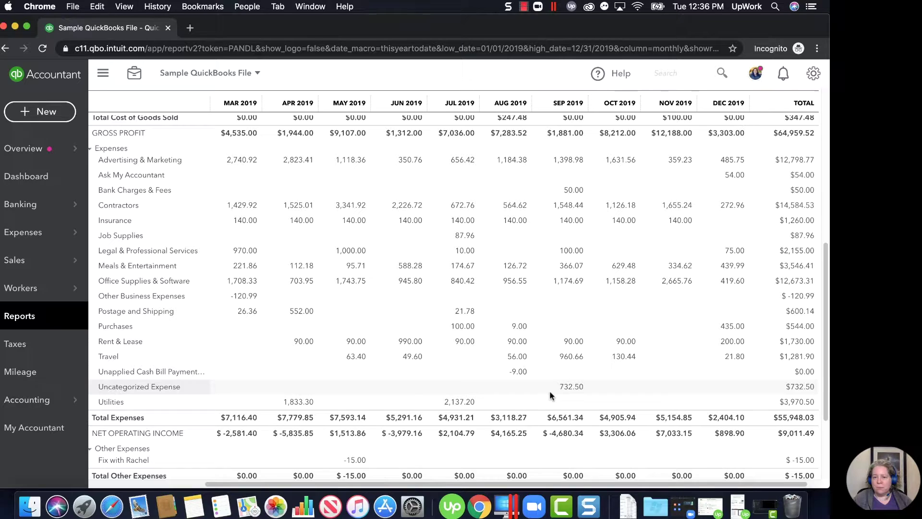
scroll(498, 318, up, 3)
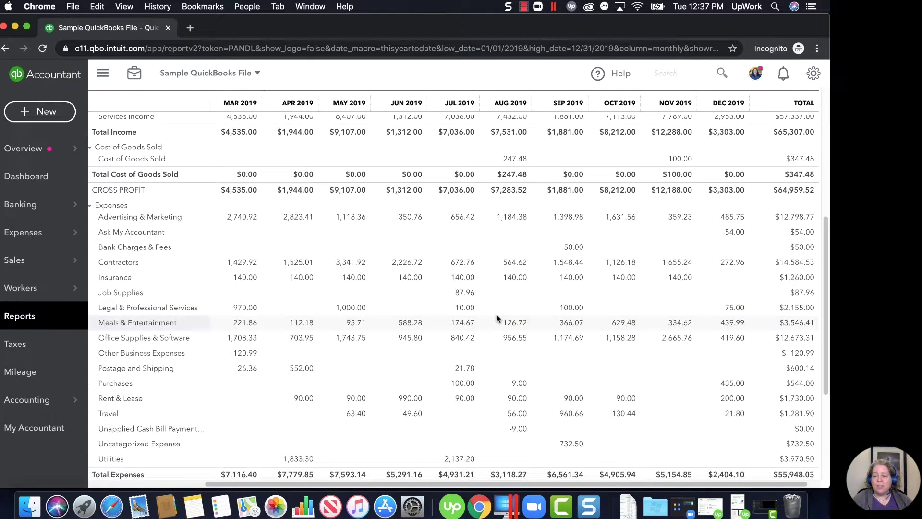
scroll(498, 318, up, 5)
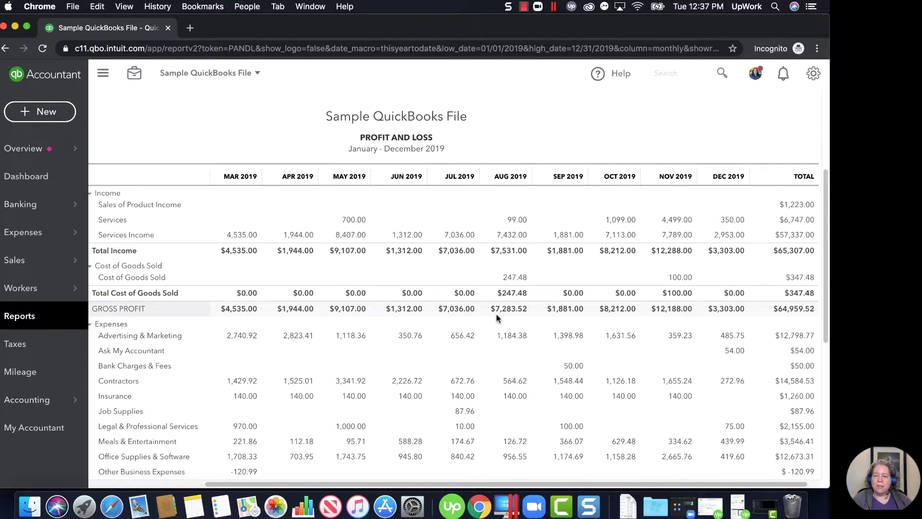
scroll(497, 318, up, 3)
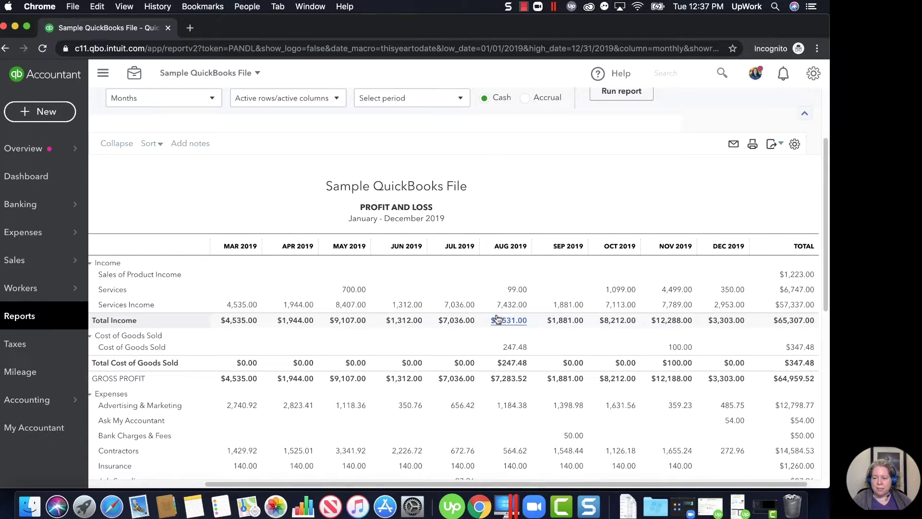
scroll(497, 318, left, 5)
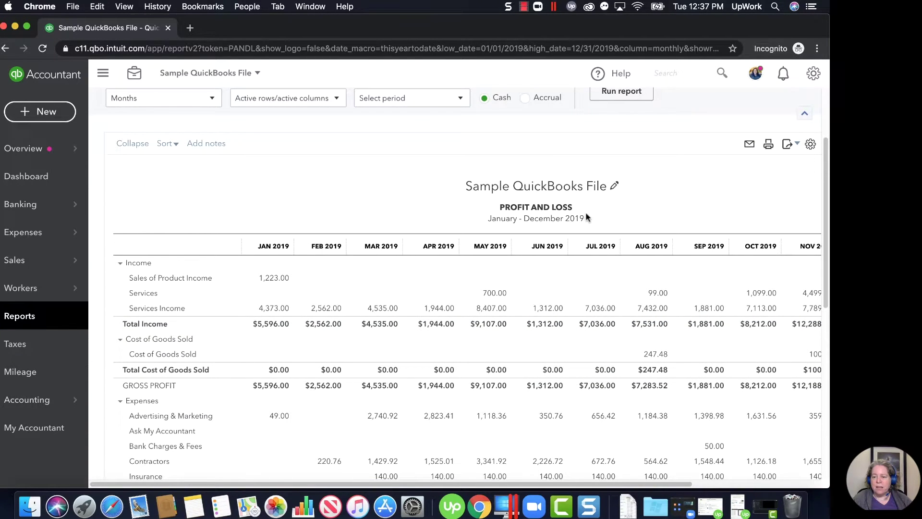
Step: Export the monthly Profit and Loss report to Excel and open the downloaded .xlsx workbook
scroll(743, 219, up, 5)
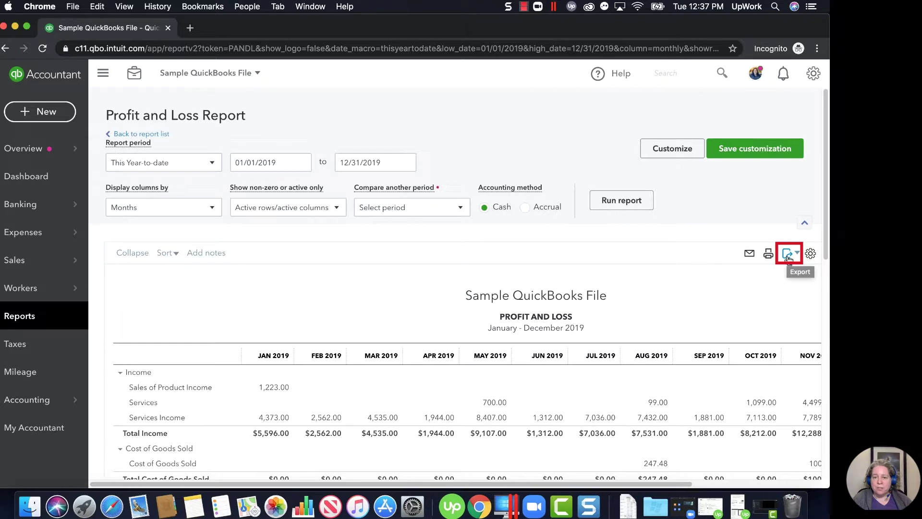
click(788, 258)
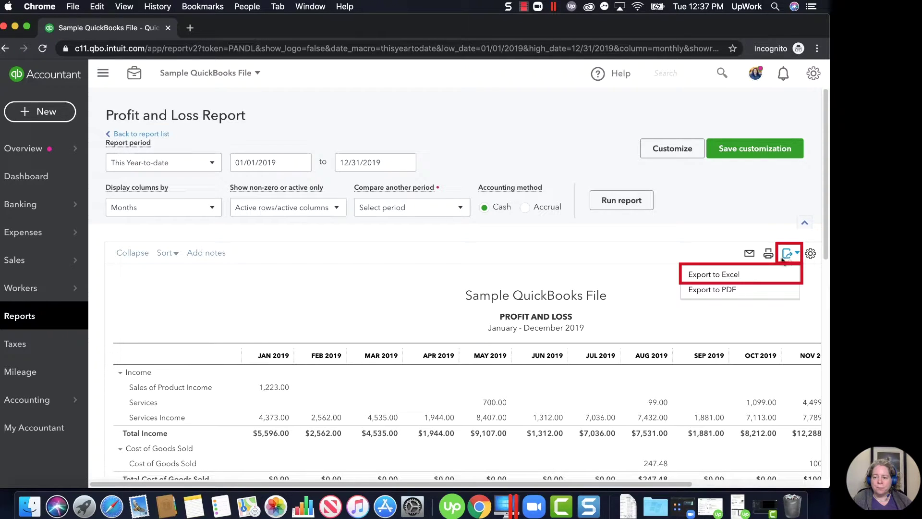
click(741, 272)
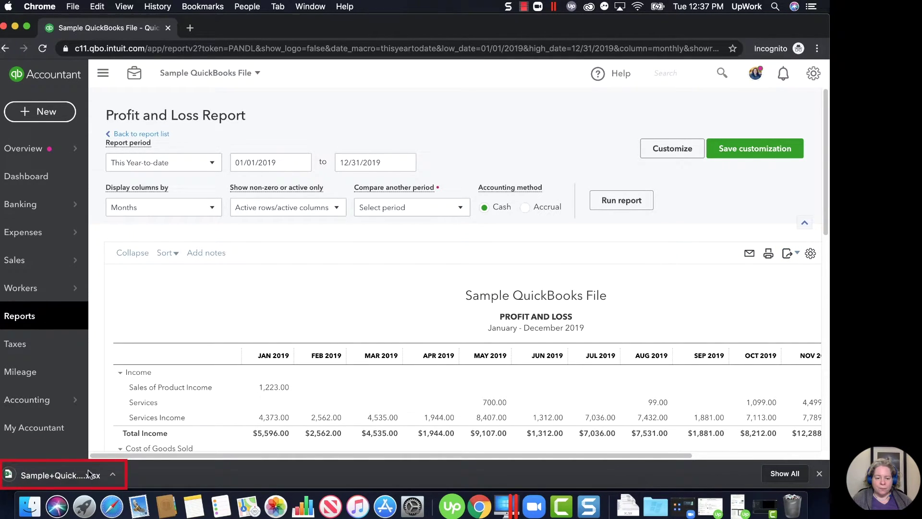
click(64, 476)
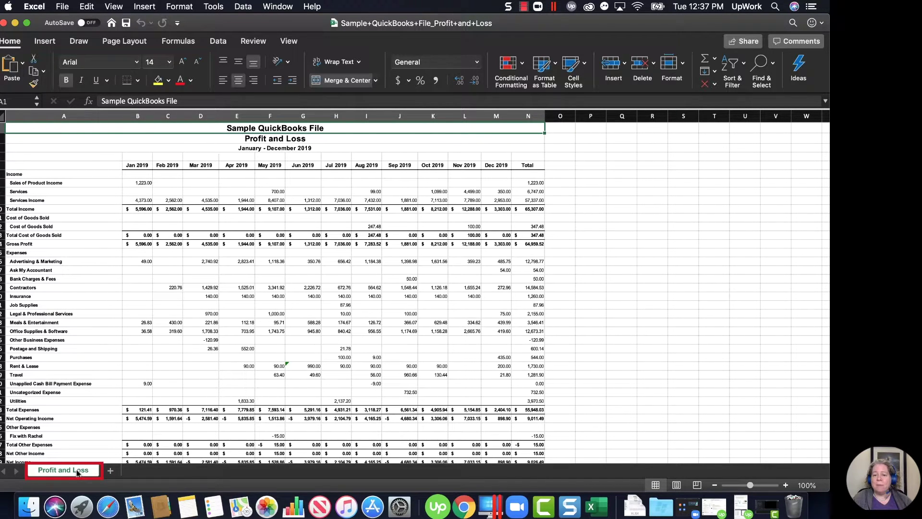
Step: Duplicate the Profit and Loss sheet with Move or Copy, creating Profit and Loss (2)
right_click(77, 472)
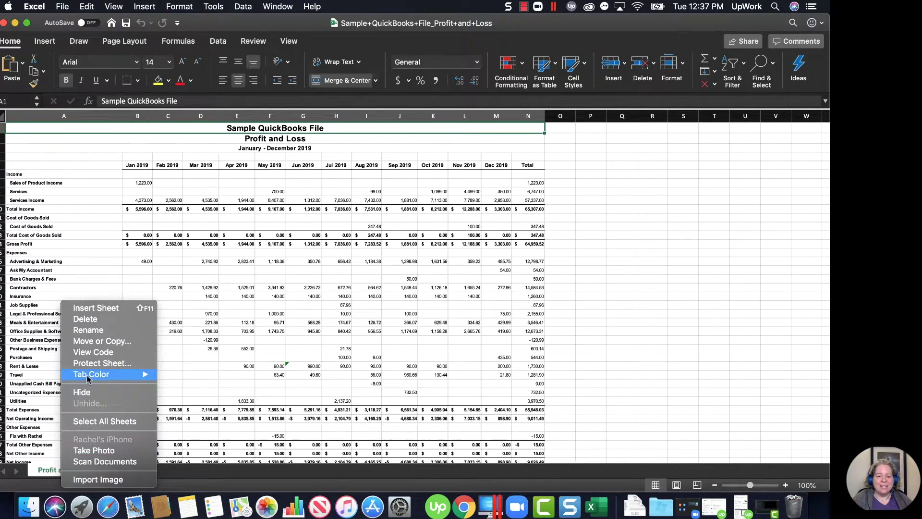
click(97, 346)
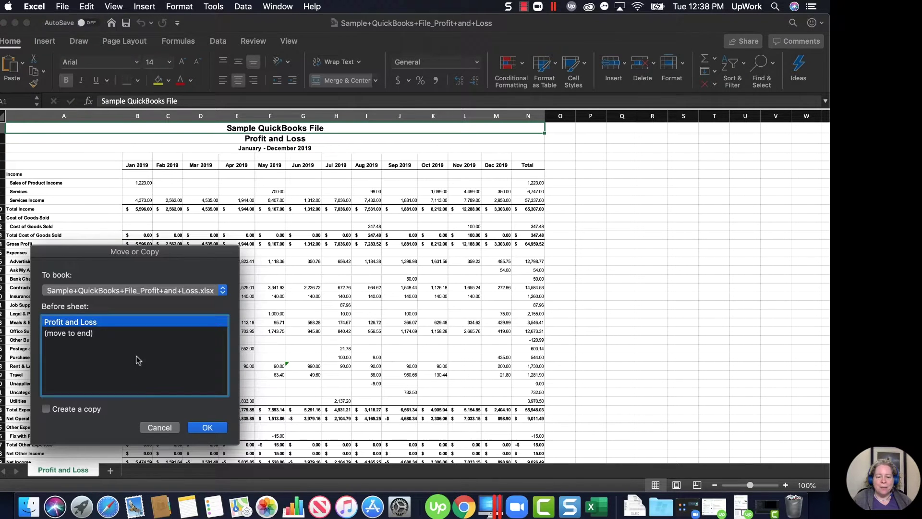
click(72, 409)
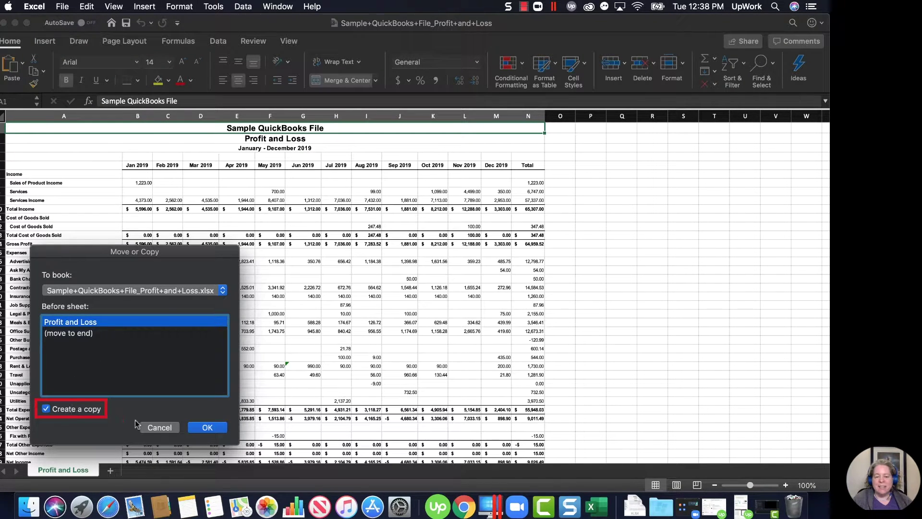
click(207, 427)
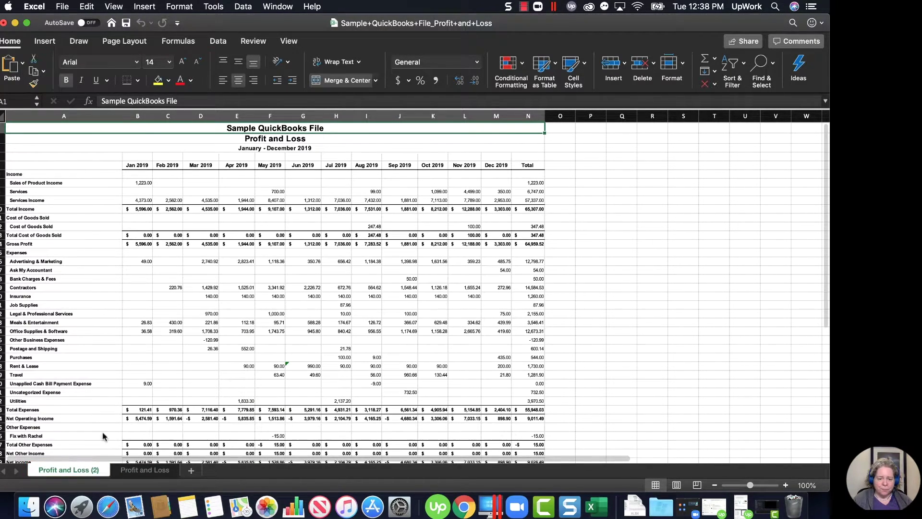
Step: Rename the original sheet to 'Profit and Loss 2019'
double_click(139, 471)
key(Right)
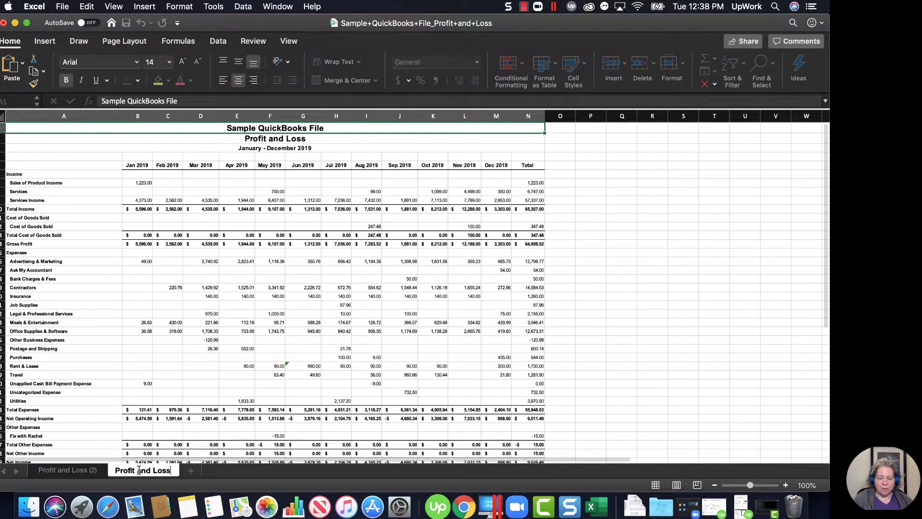
text(2019)
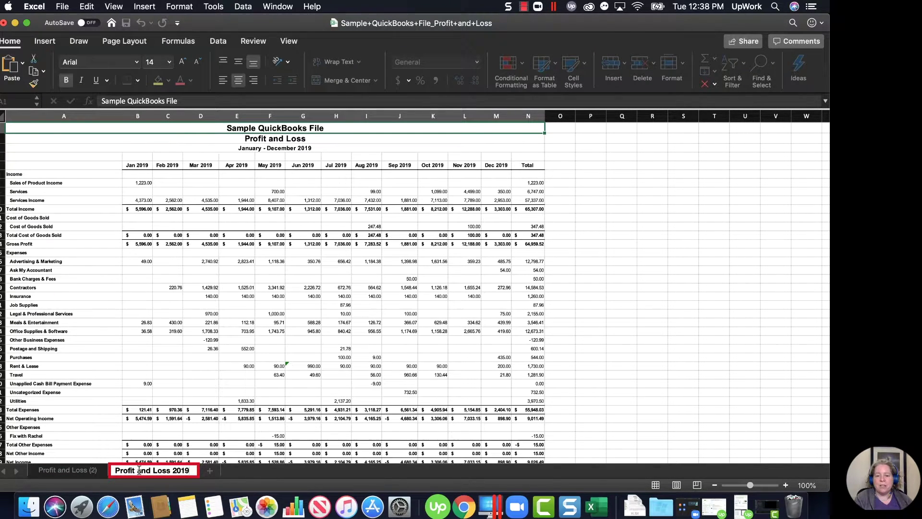
key(Return)
Step: Rename the copied sheet to 'Budget 2020'
click(84, 470)
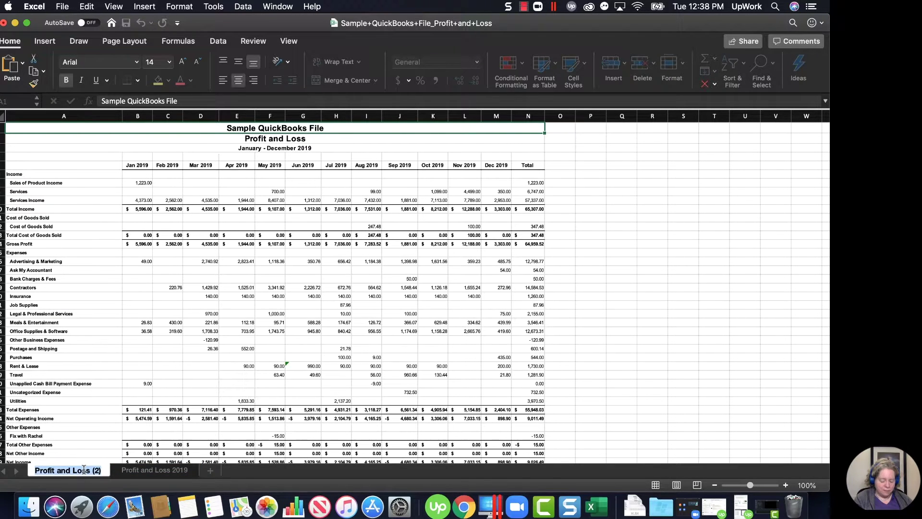
text(PrBud)
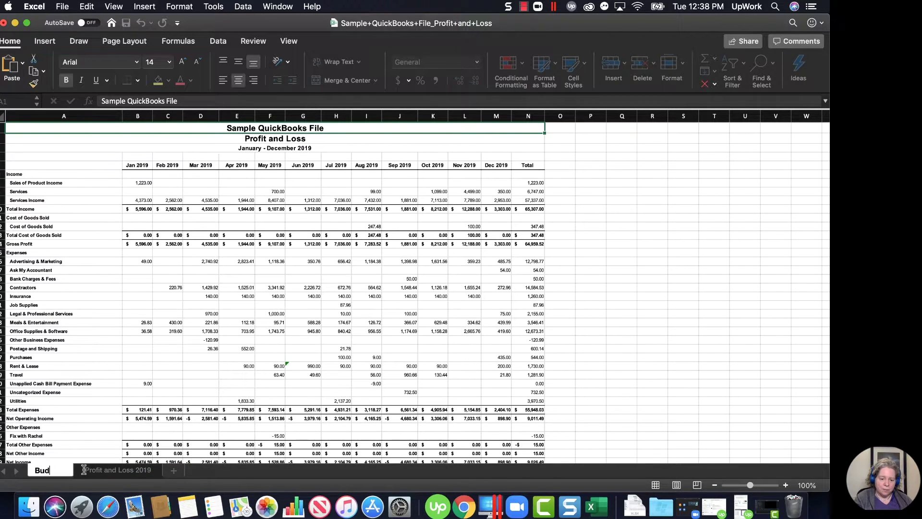
text(tget 20)
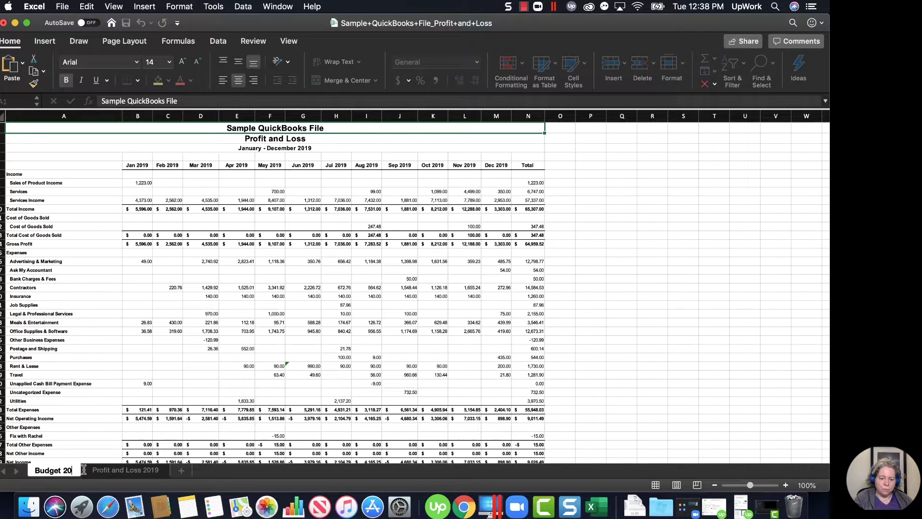
text(20)
key(Return)
Step: Change the January Utilities budget in B32 from 250 to 500, then return to the sheet top
click(177, 242)
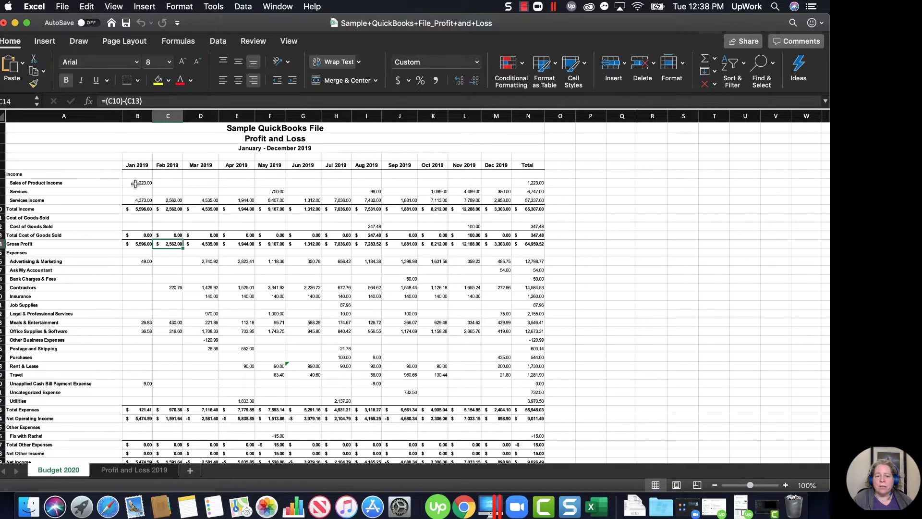
click(136, 183)
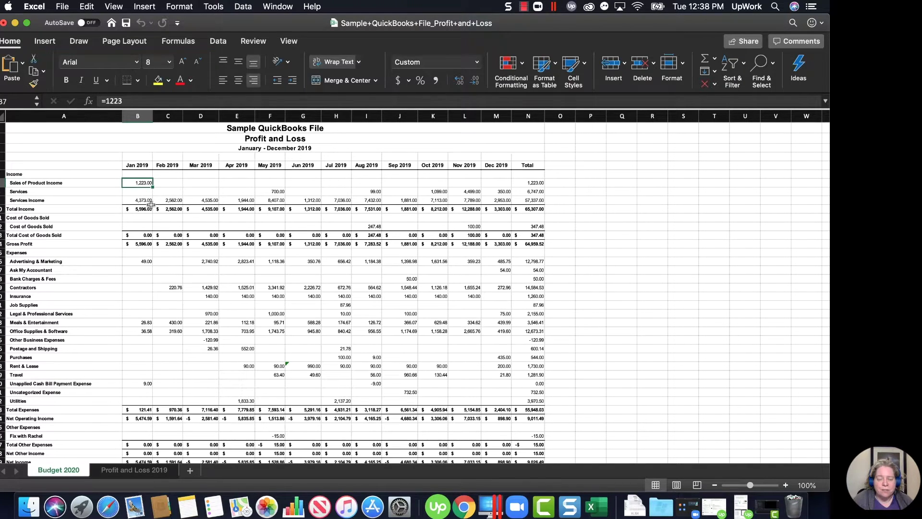
key(Down)
key(Down)
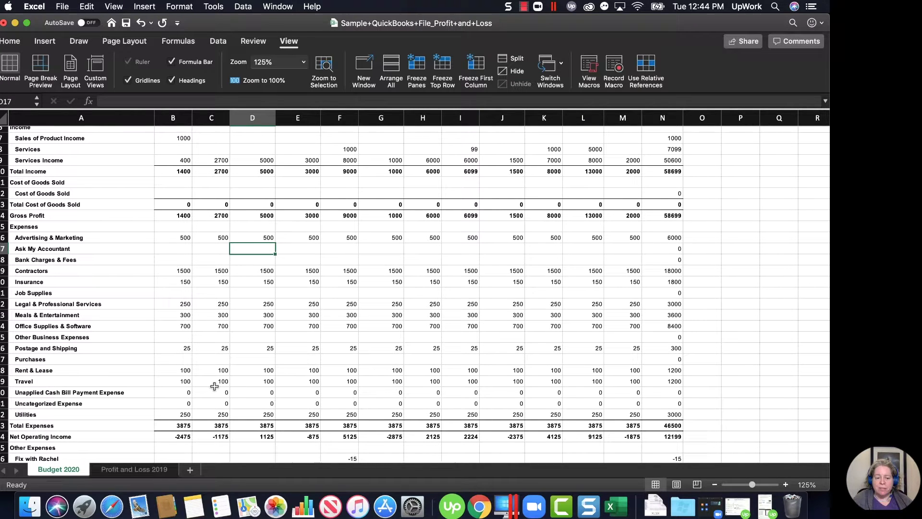
click(191, 381)
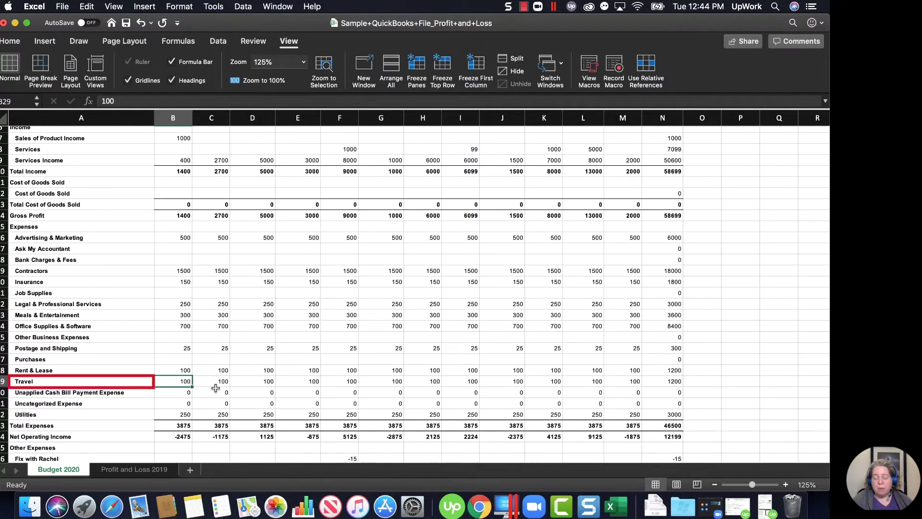
key(Up)
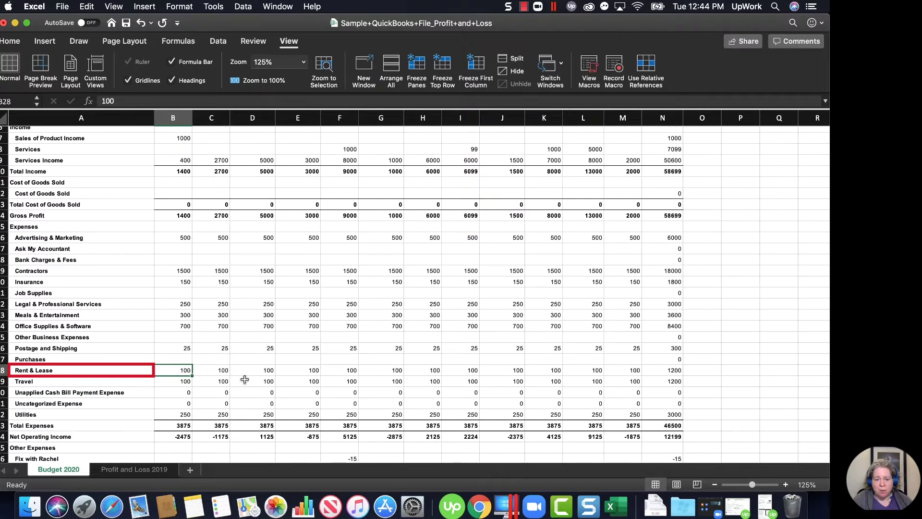
key(Down)
key(Down)
key(Down)
key(Down)
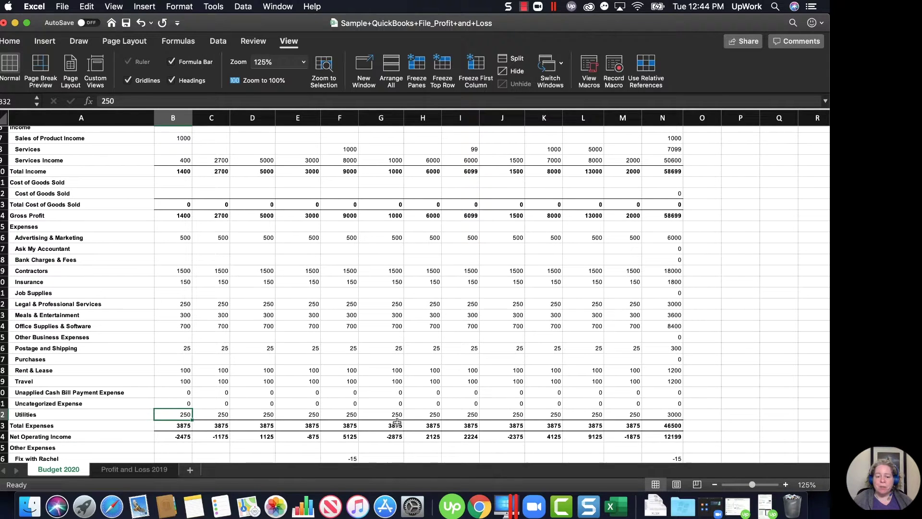
text(500)
key(Tab)
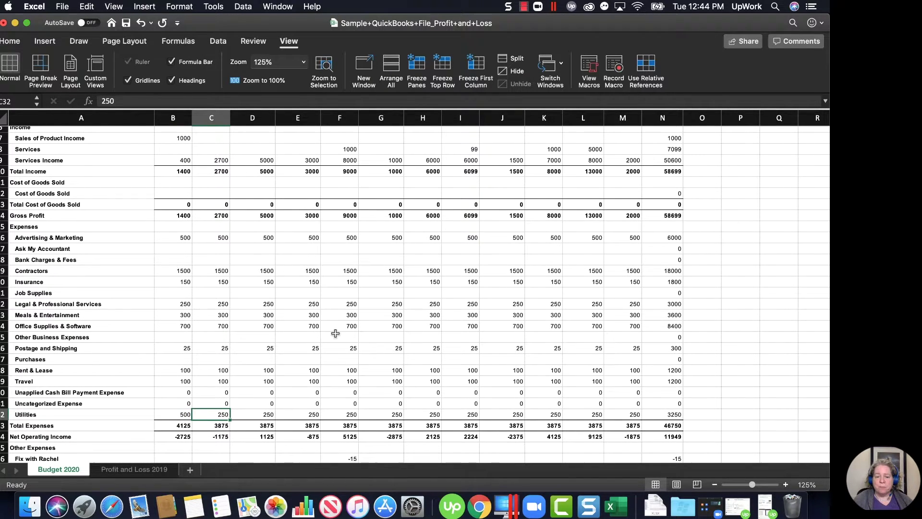
scroll(336, 337, up, 2)
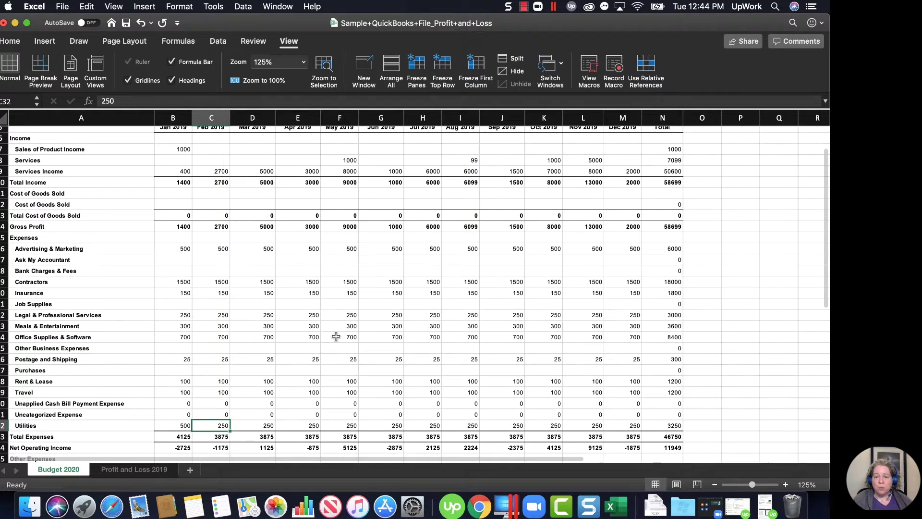
scroll(336, 337, up, 3)
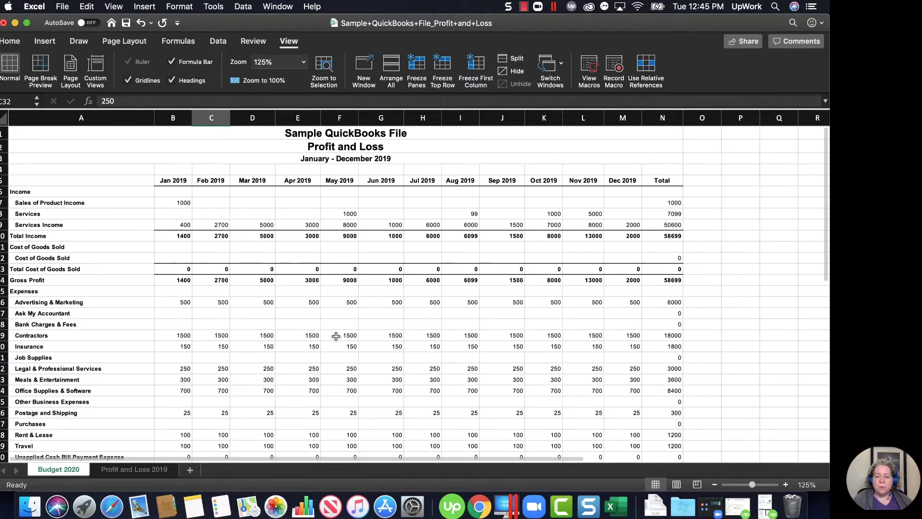
Step: Make a copy of the Budget 2020 sheet with Create a copy ticked
right_click(67, 473)
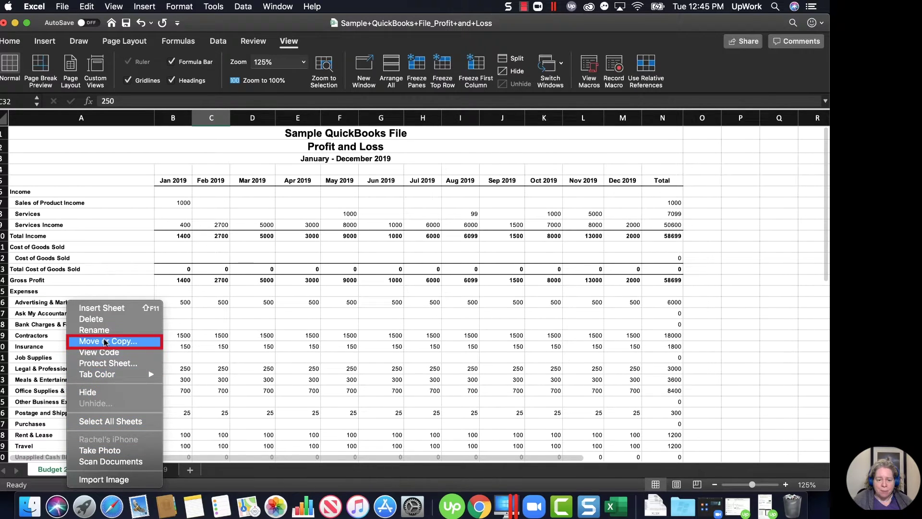
key(Escape)
click(139, 430)
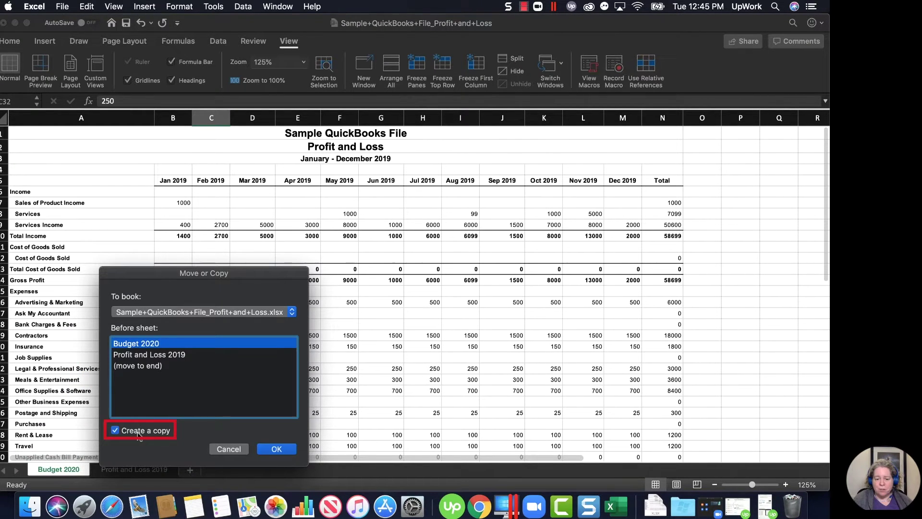
click(265, 449)
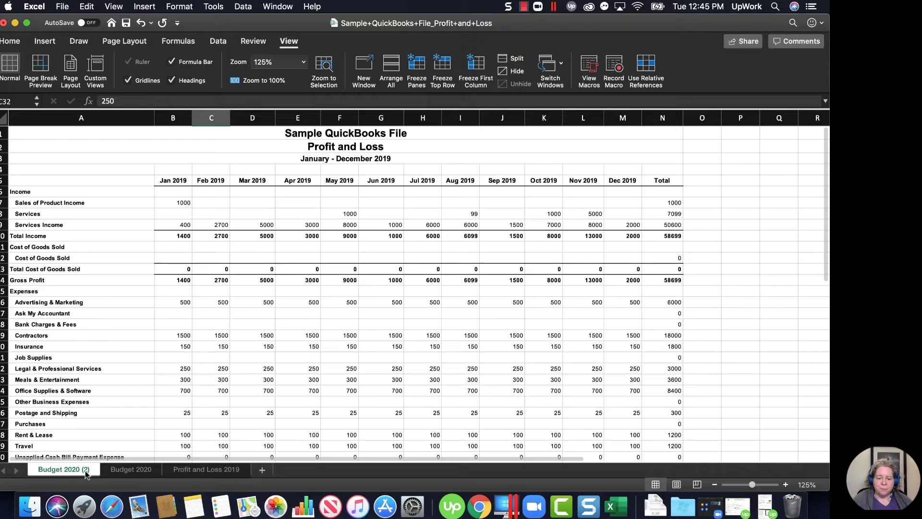
Step: Rename the new sheet to 'Budget Vs Actual 2020'
double_click(69, 469)
text(Budget Vs)
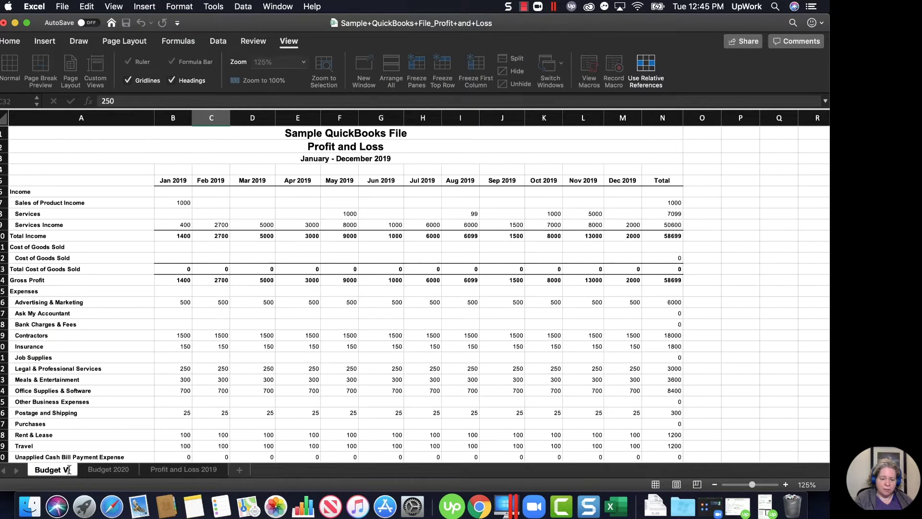
text( Actual 2020)
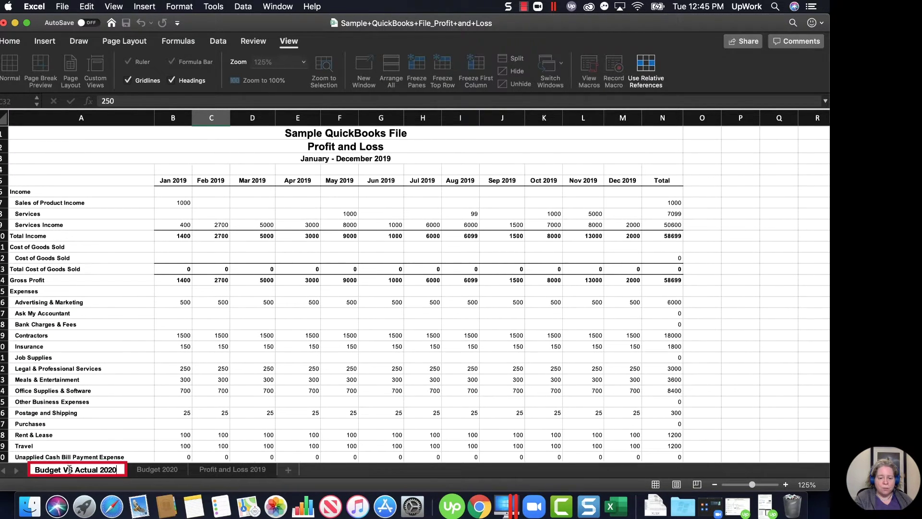
key(Return)
Step: Insert two blank columns between January and February
click(212, 235)
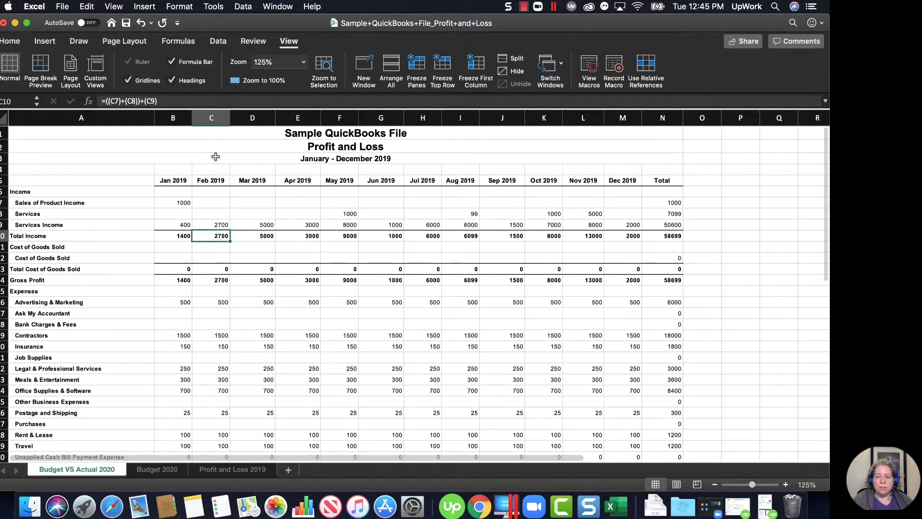
click(210, 122)
right_click(211, 122)
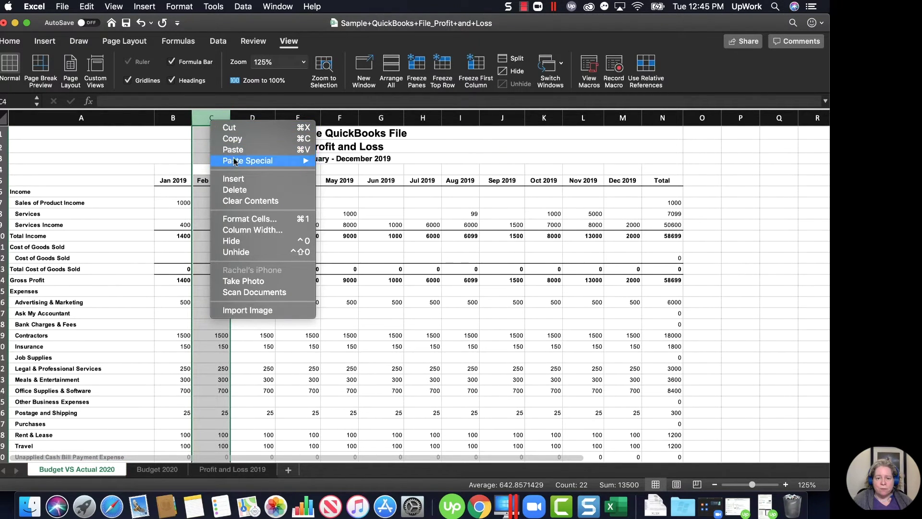
click(238, 183)
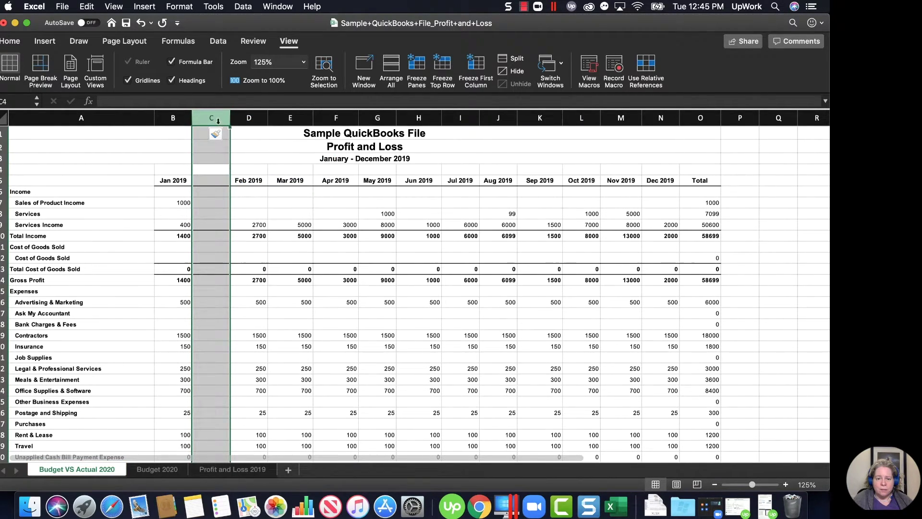
right_click(218, 122)
click(242, 178)
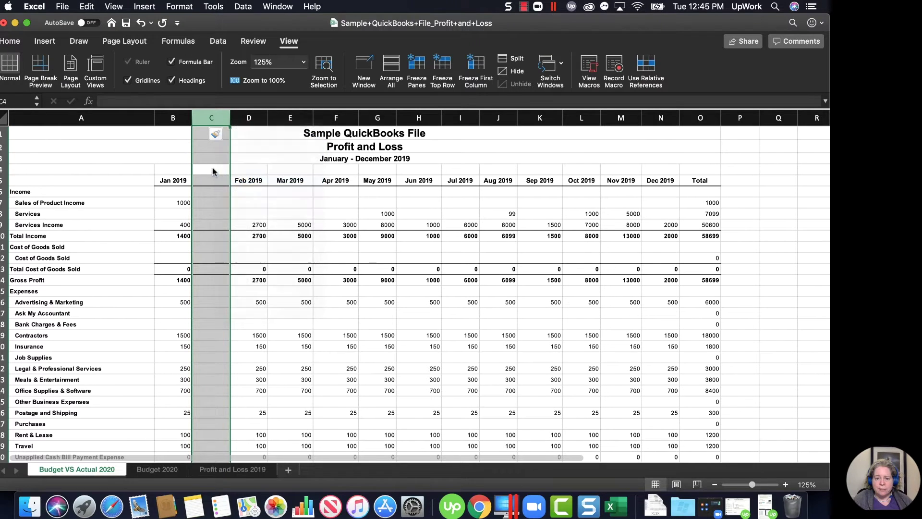
Step: Enter the headings Budget, Actual and Over/Under in B4:D4
click(183, 169)
text(Bu)
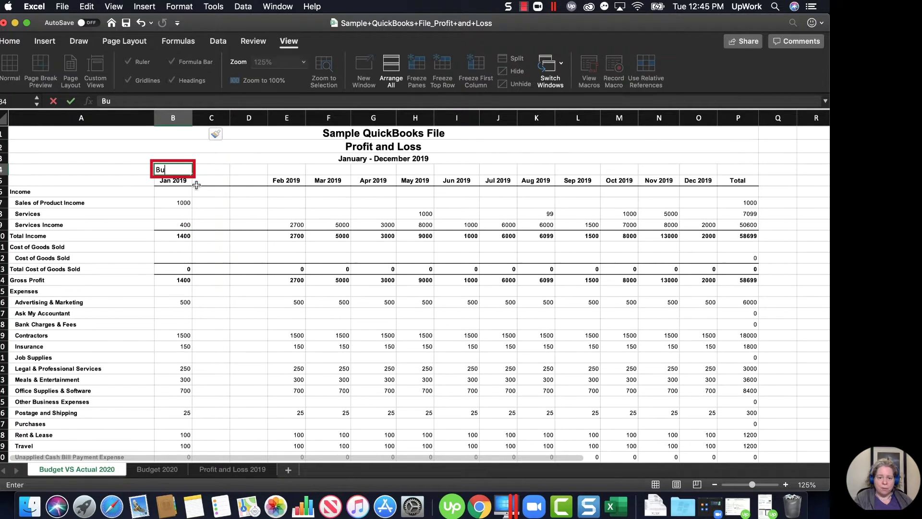
text(dget)
key(Tab)
text(Actual)
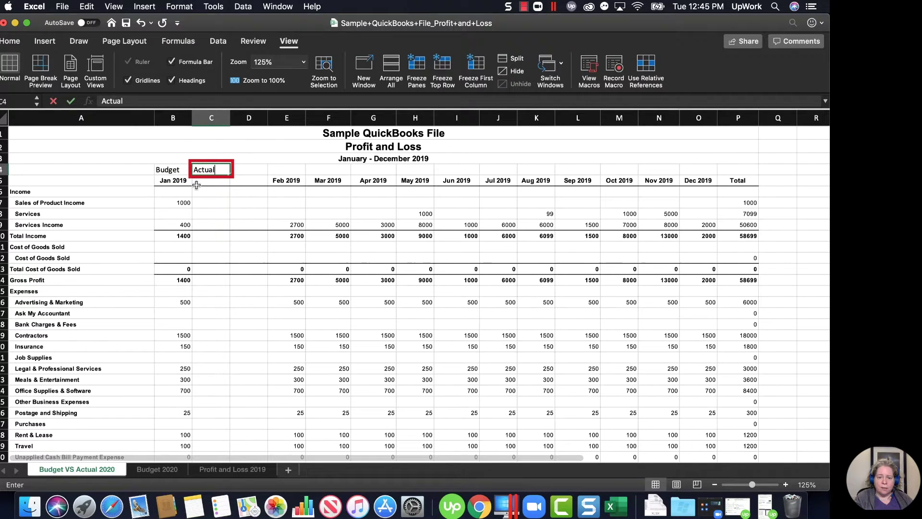
key(Tab)
text(Over/Under)
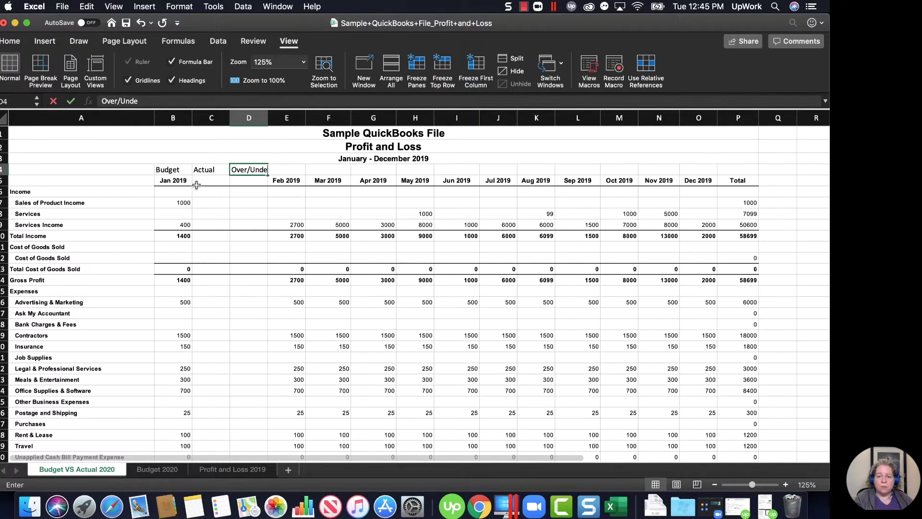
key(Return)
Step: Insert a blank column at column E, before Feb 2019
right_click(286, 114)
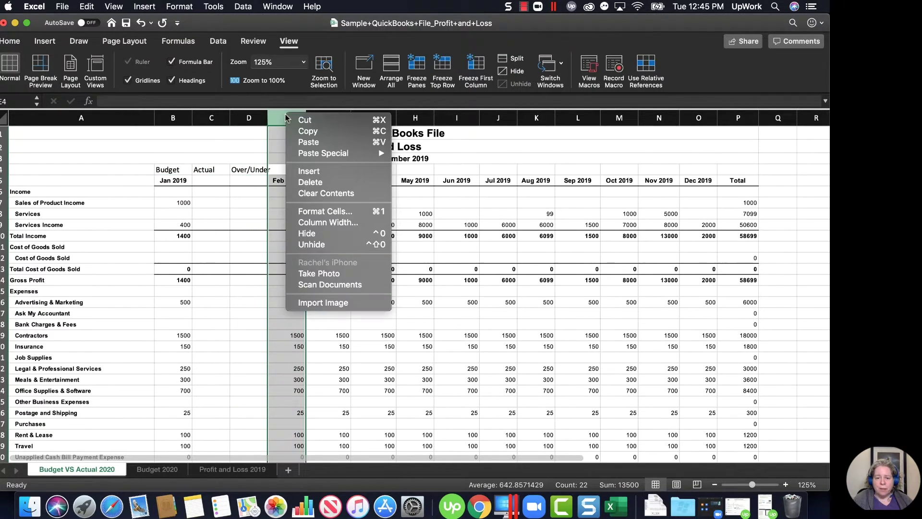
click(307, 171)
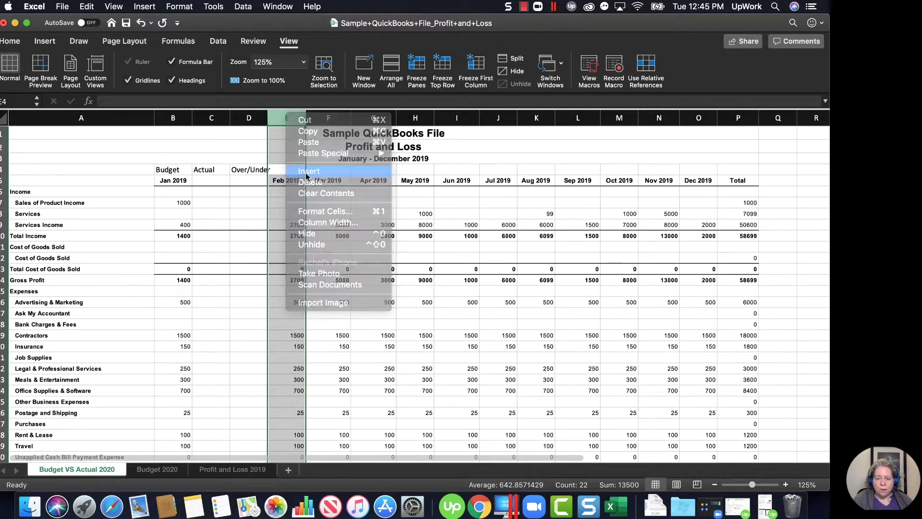
click(253, 190)
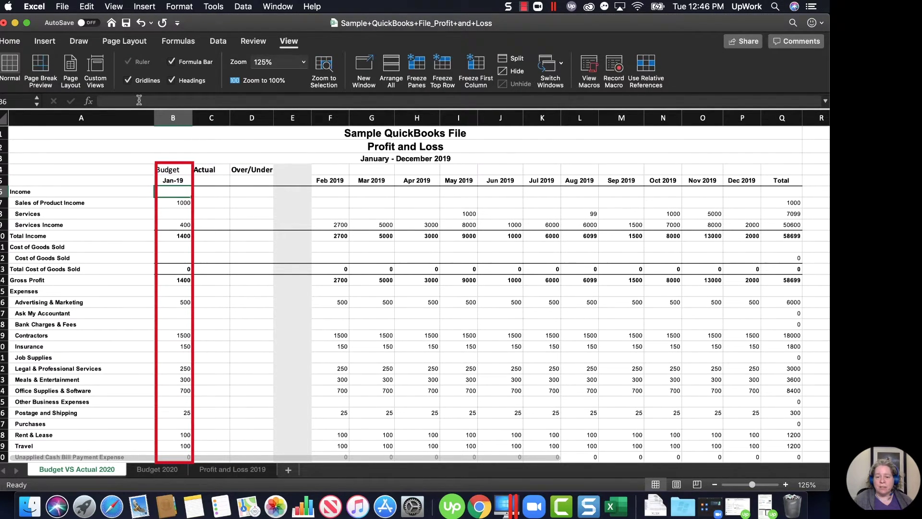
Step: Change the row 2 report title to 'Budget for 2019'
click(370, 146)
text(Budget)
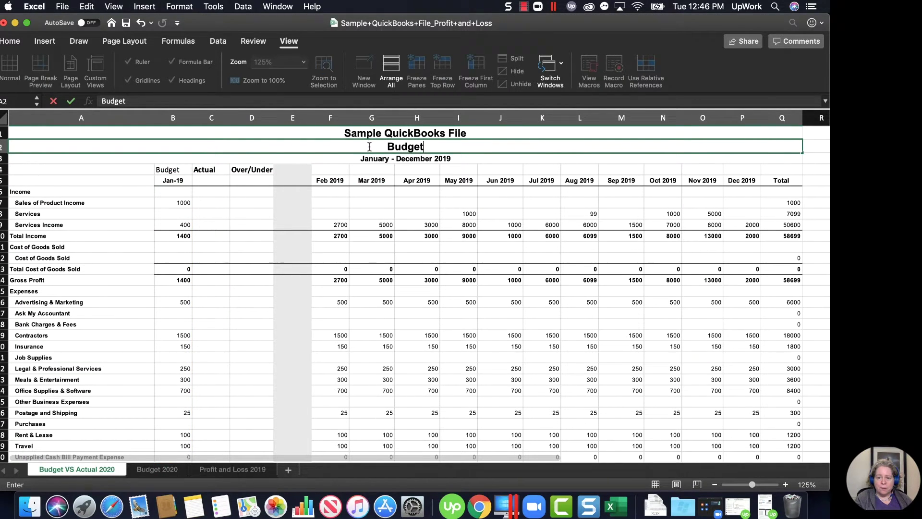
text( for 2018)
key(BackSpace)
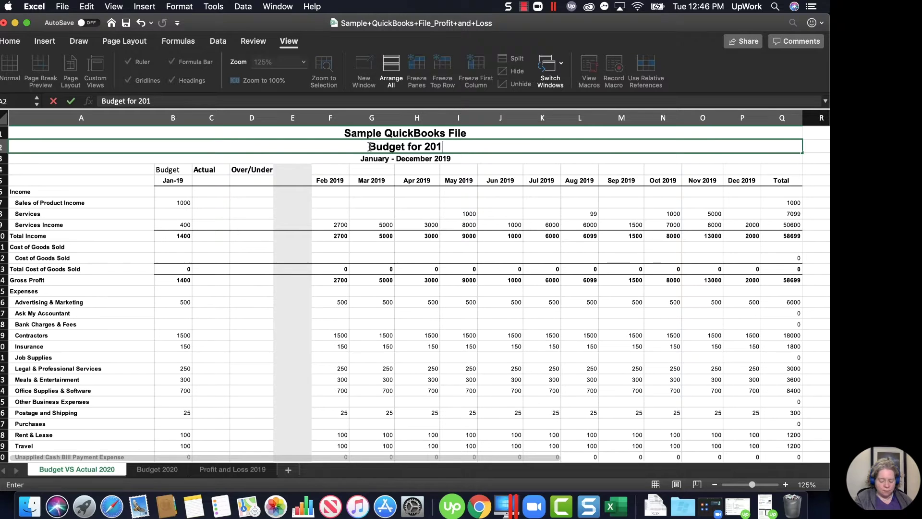
text(9)
key(Return)
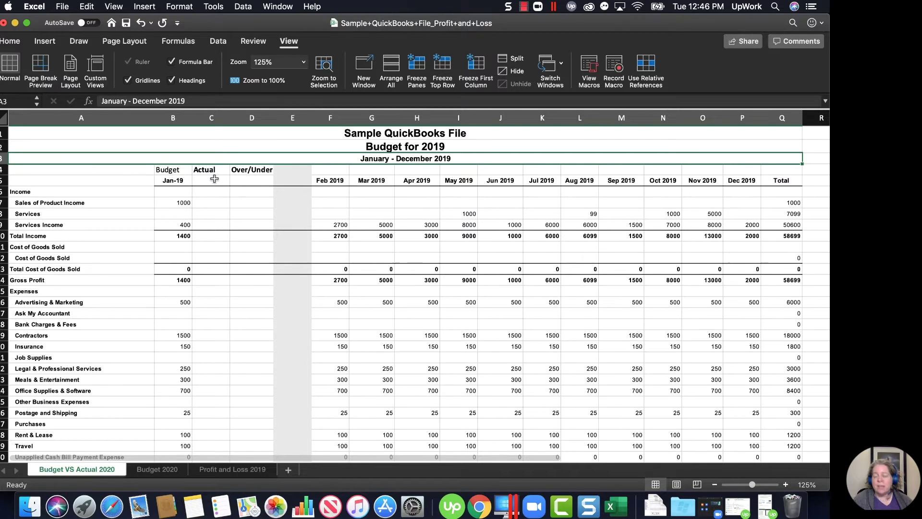
click(215, 179)
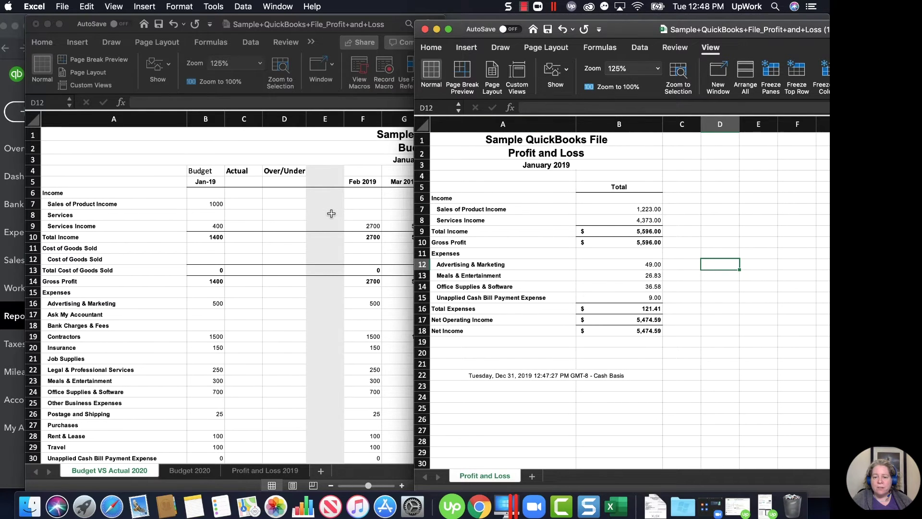
Step: Enter January Actual income of 1223 and 4373 and fill the Total Income formula in C10
click(236, 181)
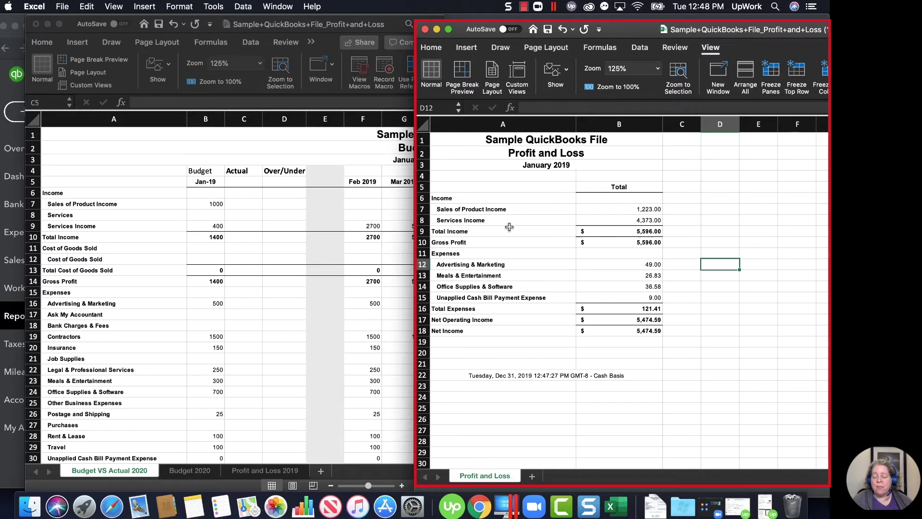
click(243, 183)
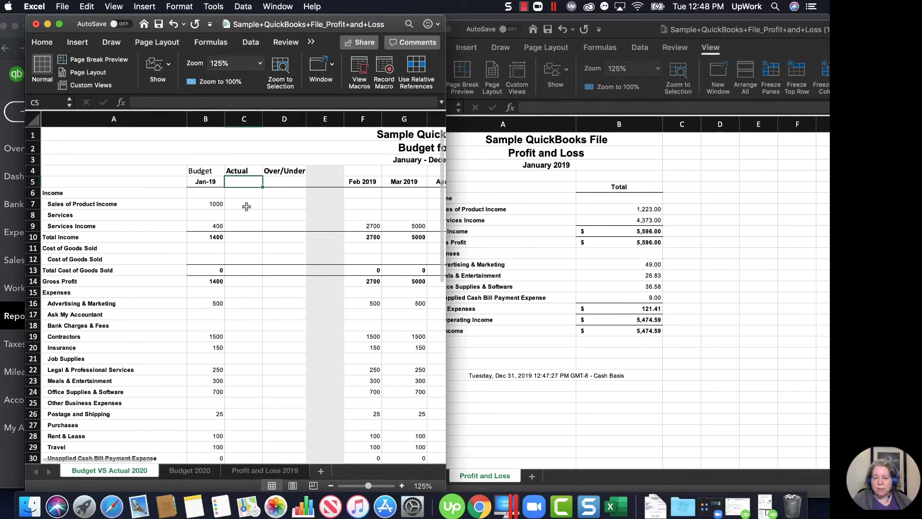
click(255, 208)
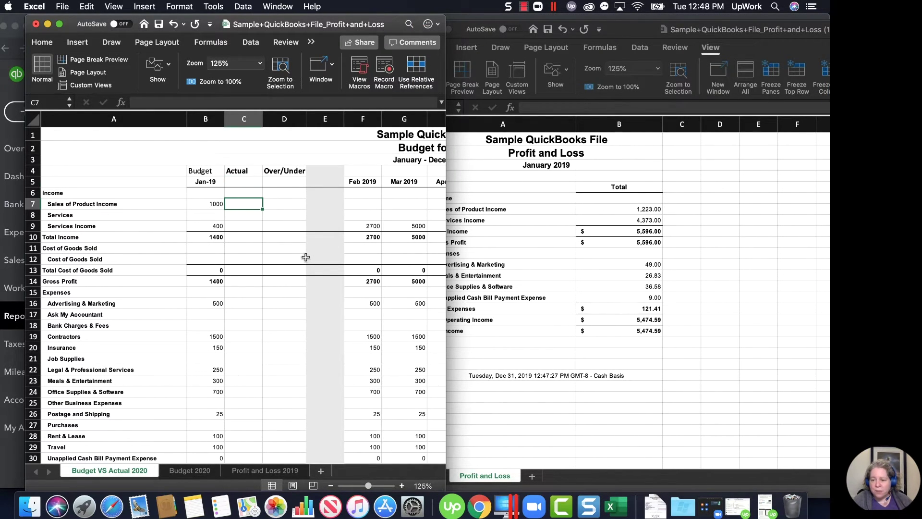
text(1223)
key(Return)
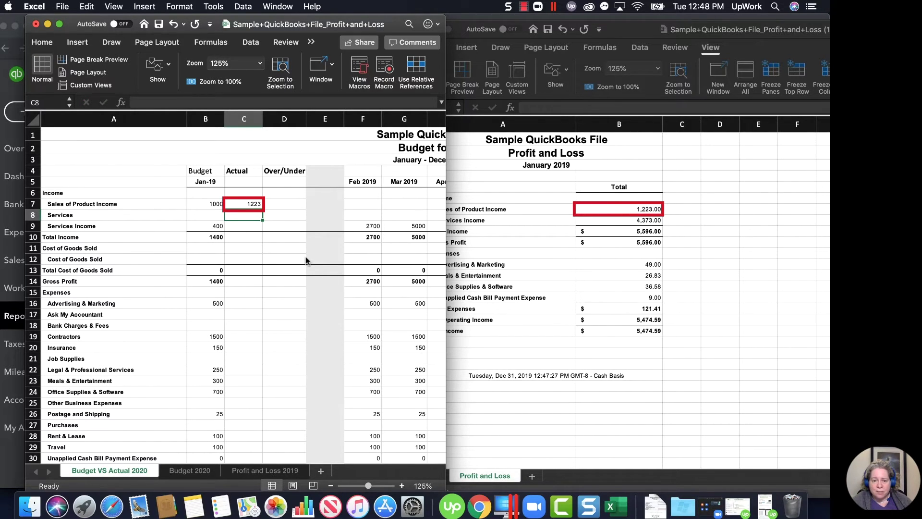
key(Down)
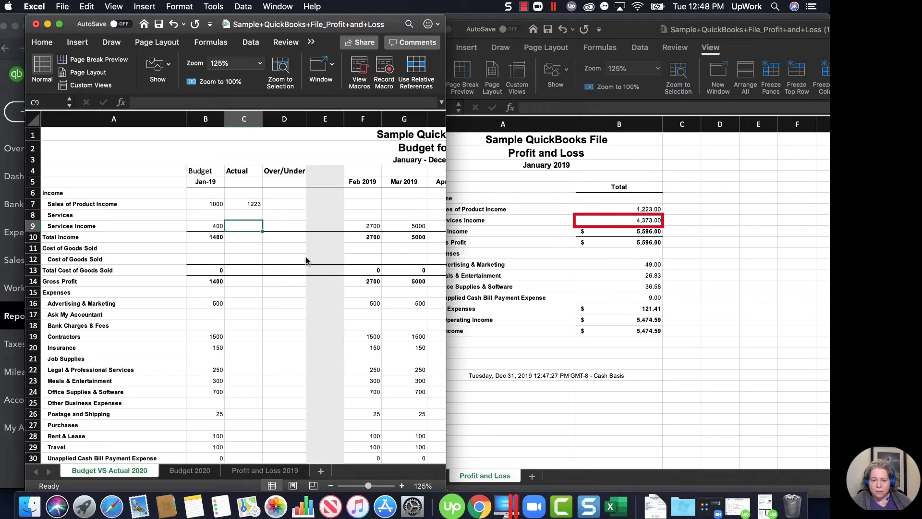
text(433)
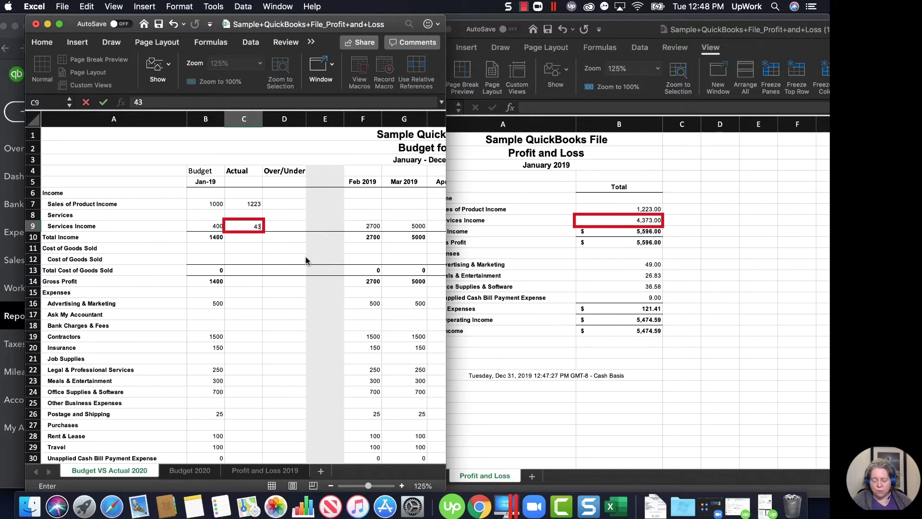
key(Return)
key(ctrl+v)
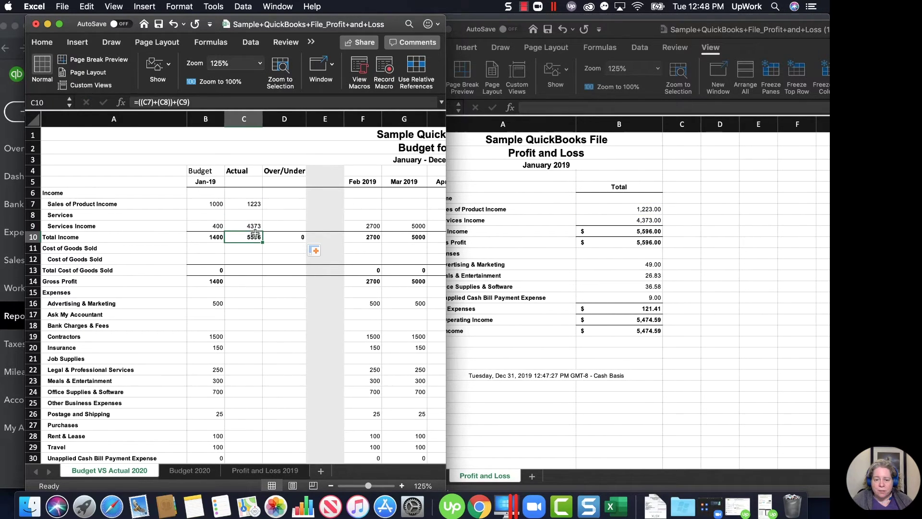
Step: Enter January Actual expenses: 49 Advertising & Marketing, Meals & Entertainment amount, 36 Office Supplies
click(285, 264)
key(super+grave)
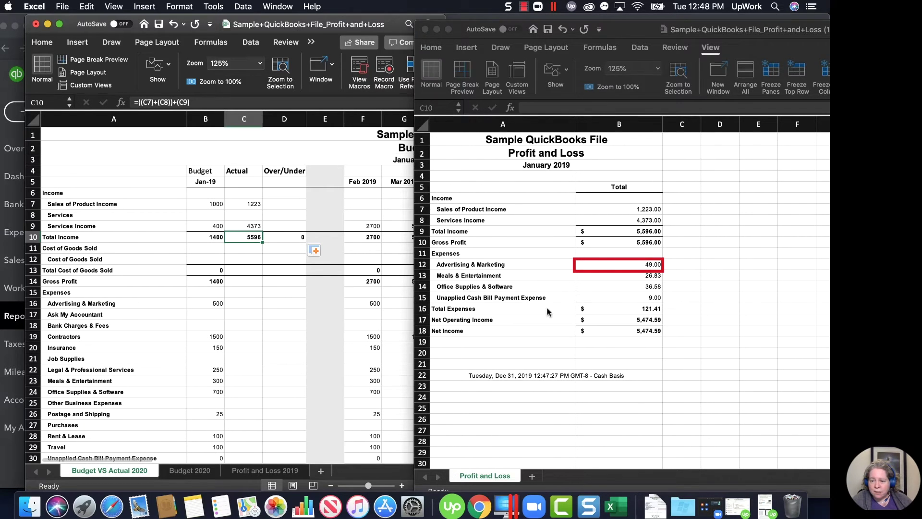
click(242, 306)
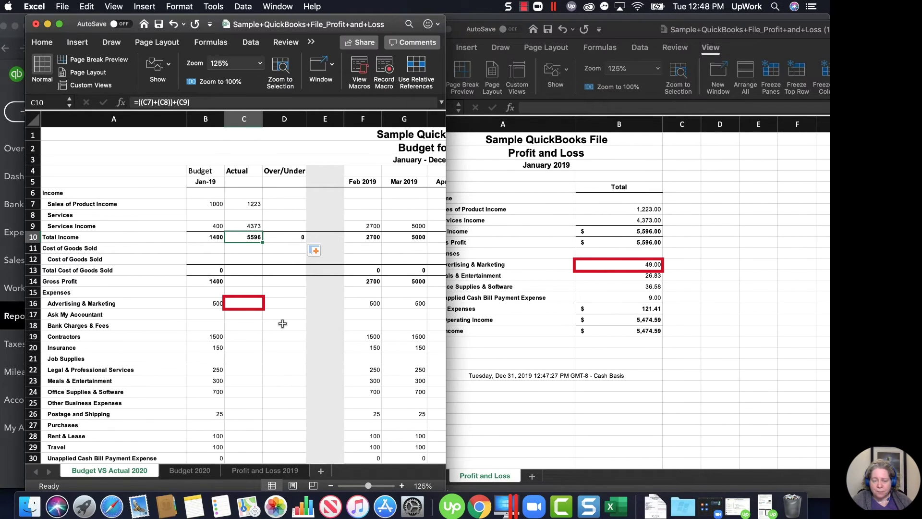
key(Down)
key(Down)
key(Down)
key(Down)
key(Down)
key(Down)
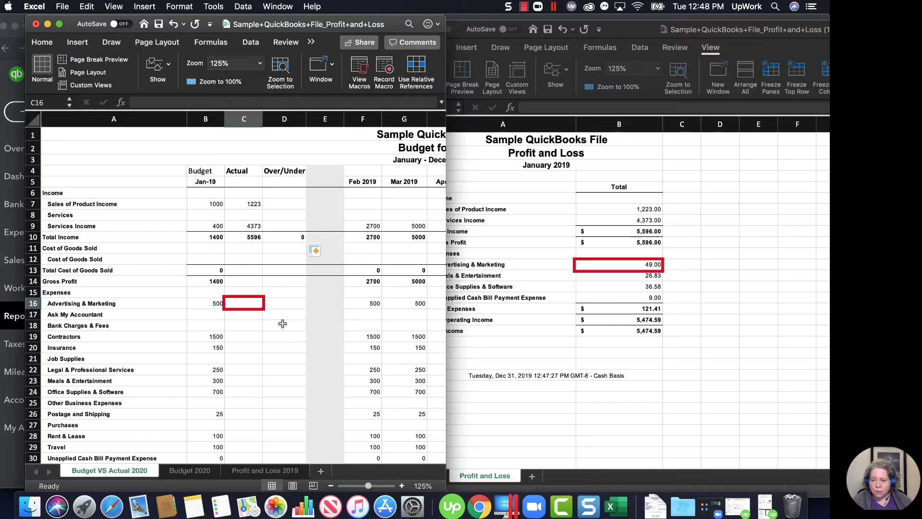
text(49)
key(Return)
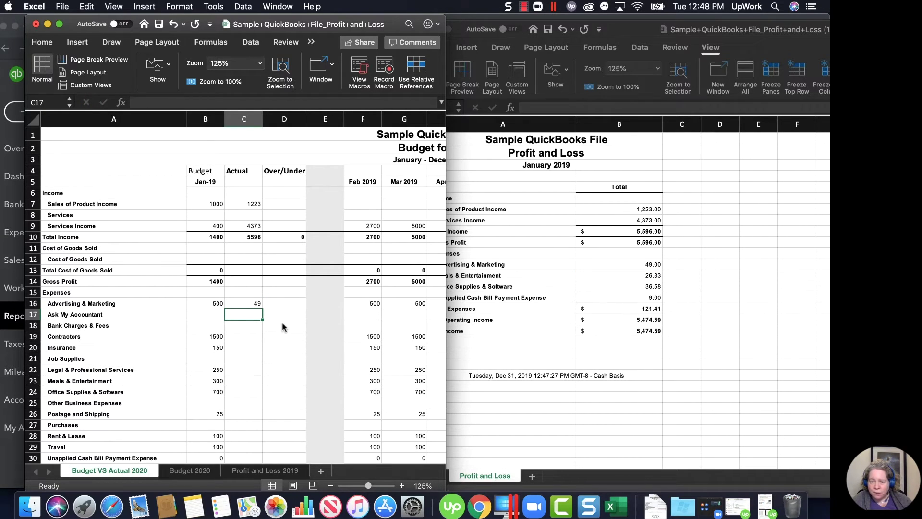
key(Down)
key(Down)
key(Down)
key(Down)
key(Down)
key(Down)
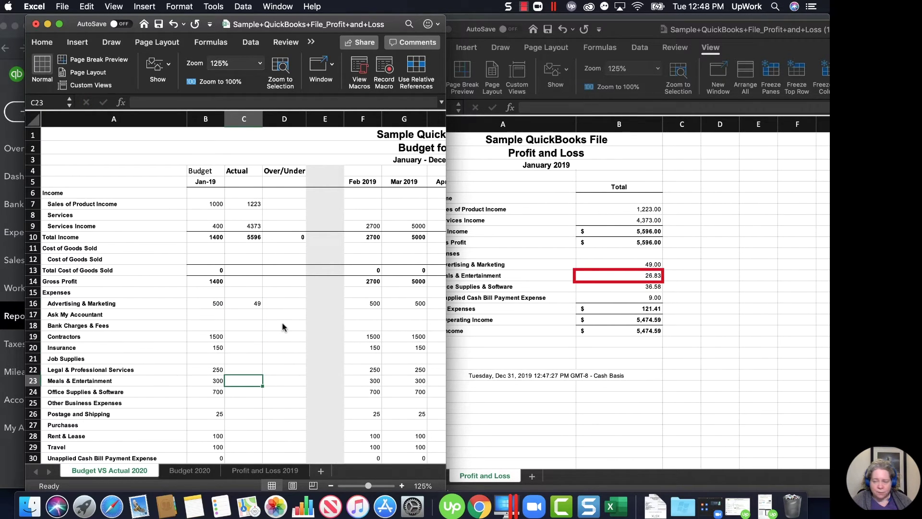
text(2)
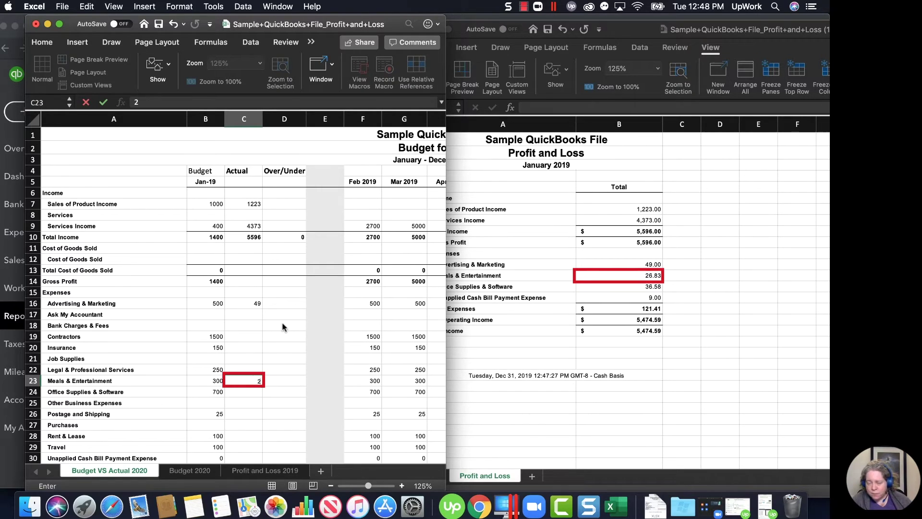
text(86)
key(Return)
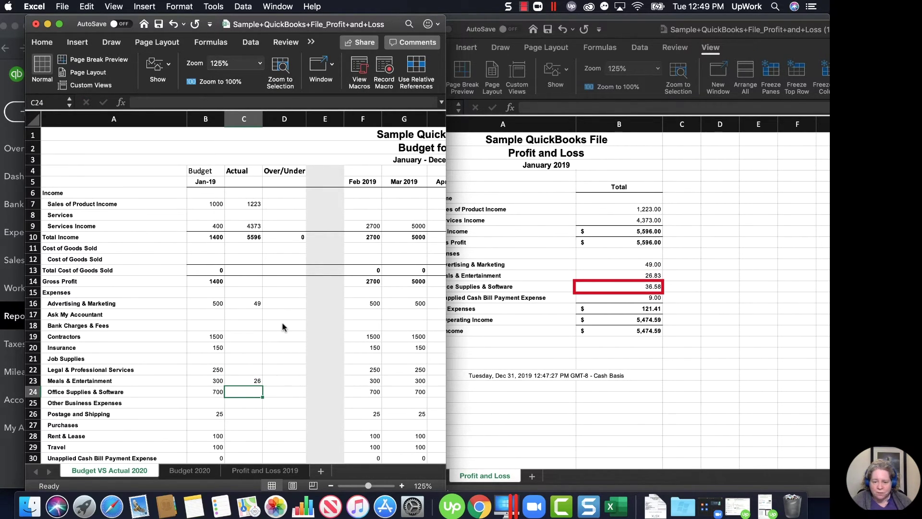
text(36)
key(Return)
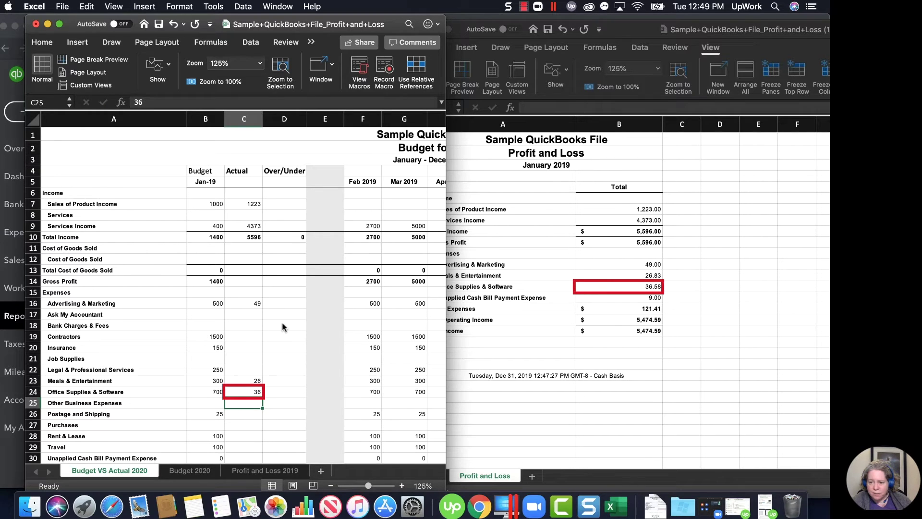
Step: Copy the budgeted Total Expenses formula from B33 into the Actual column cell C33
scroll(281, 327, down, 5)
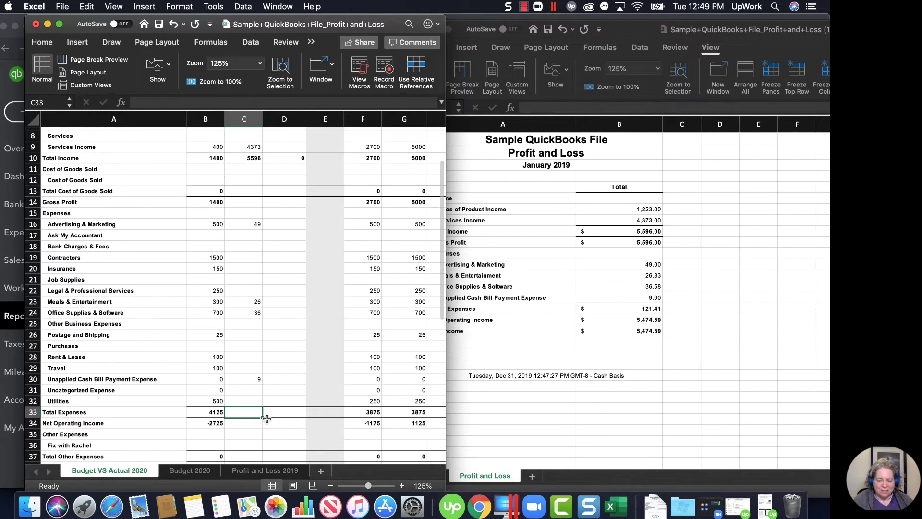
click(206, 412)
key(super+c)
key(Right)
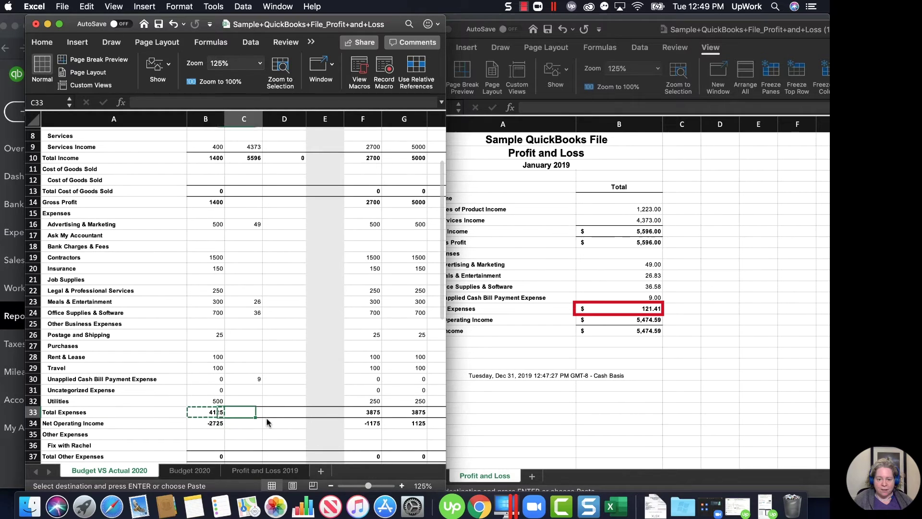
key(super+v)
Step: Copy the budgeted Net Operating Income formula from B34 into C34
key(Left)
key(Down)
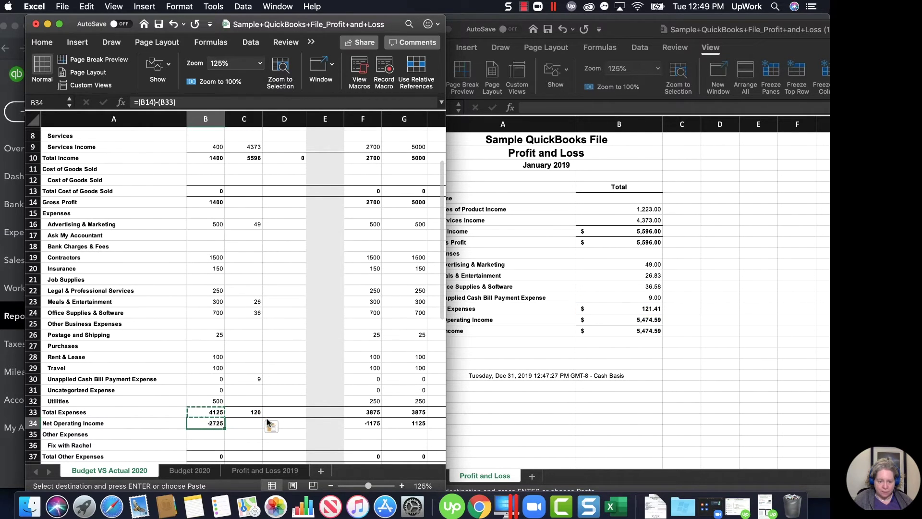
key(super+c)
key(Right)
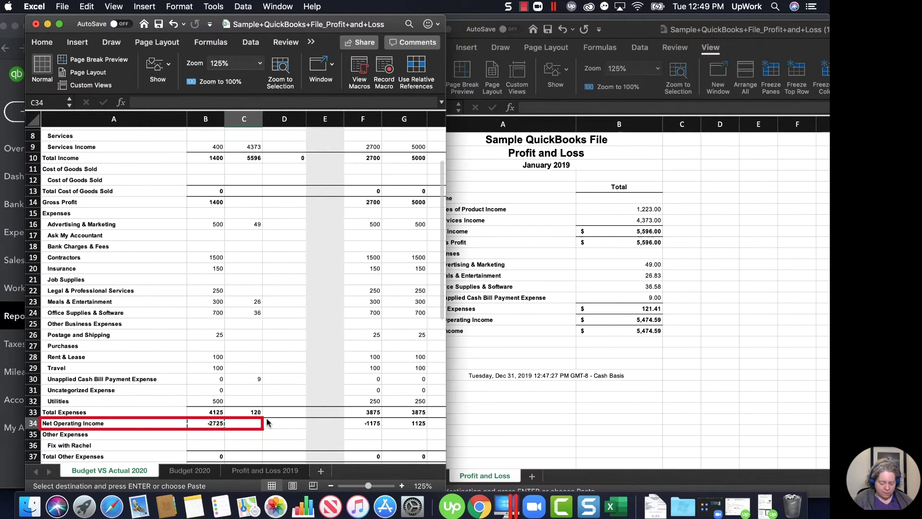
key(super+v)
Step: Copy the Net Income formula into the Actual column, then start the Sales variance formula
key(Left)
key(Down)
key(Down)
key(Down)
key(Down)
key(Down)
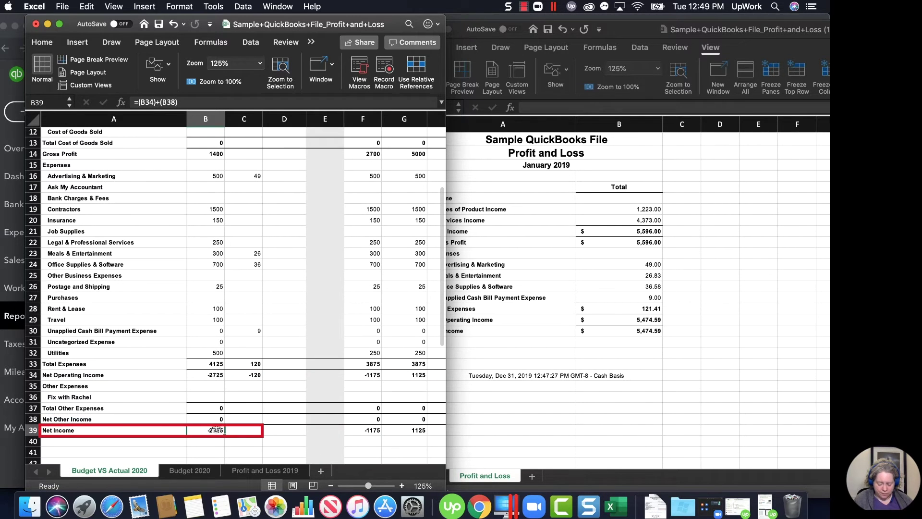
key(super+c)
key(Right)
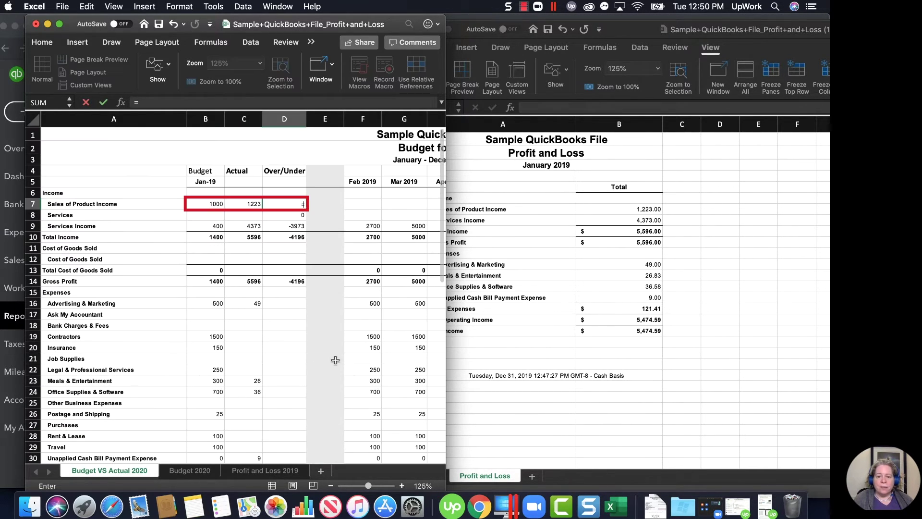
text(=)
key(Left)
Step: Finish the Sales of Product Income variance as =C7-B7 and check the result
text(-)
key(Left)
key(Left)
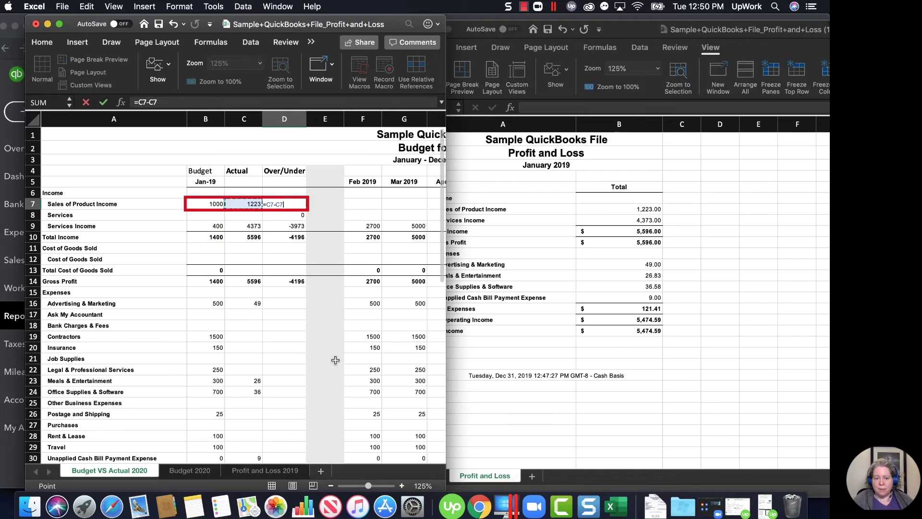
key(Return)
key(Up)
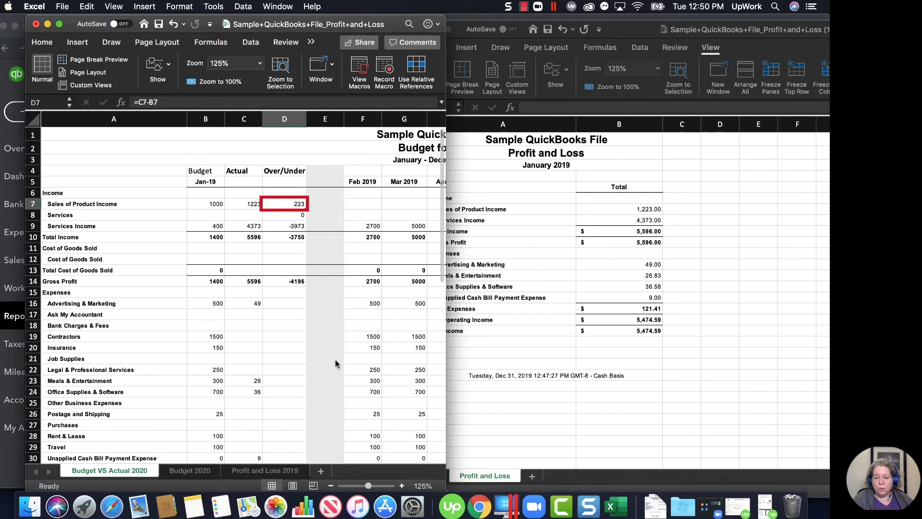
key(Down)
key(Down)
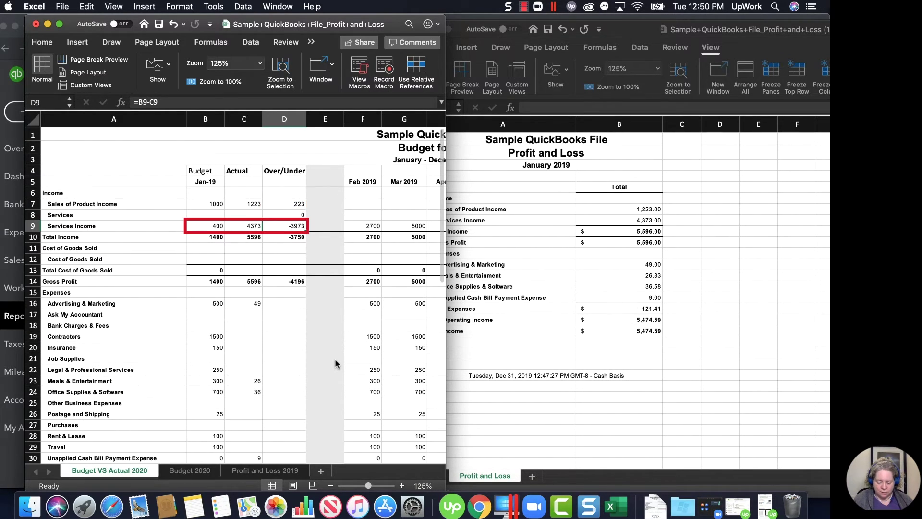
Step: Enter the Services Income variance formula =C9-B9 in the Over/Under column
text(=)
key(Left)
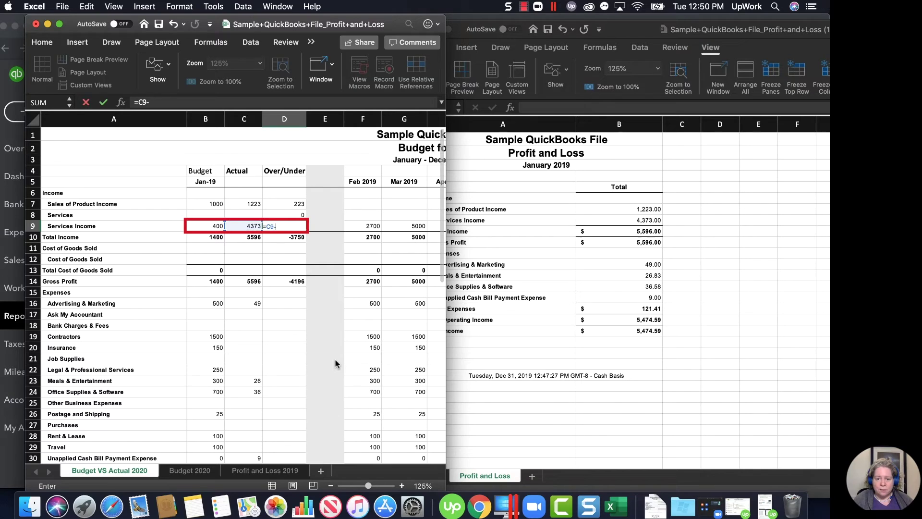
text(-)
key(Left)
key(Left)
key(Return)
Step: Enter the Total Income variance formula =C10-B10
text(=)
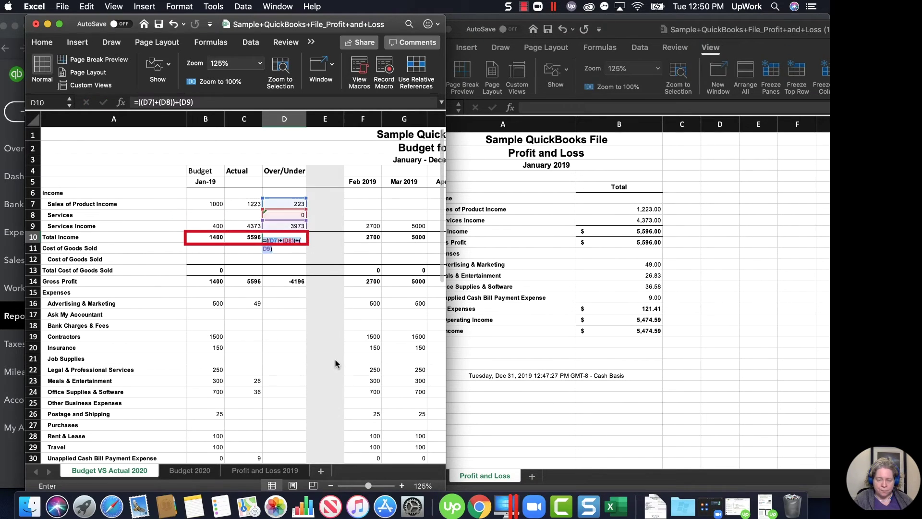
key(Left)
text(-)
key(Left)
key(Left)
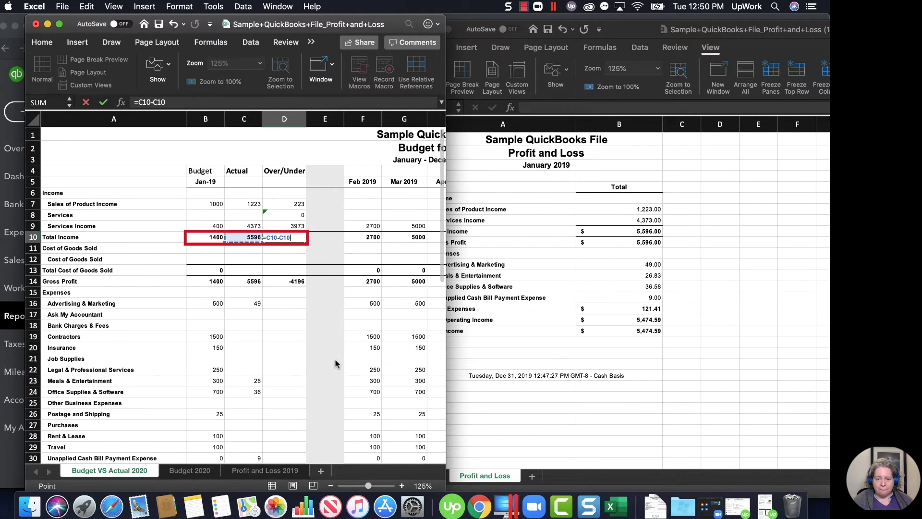
key(Return)
key(Down)
key(Down)
key(Down)
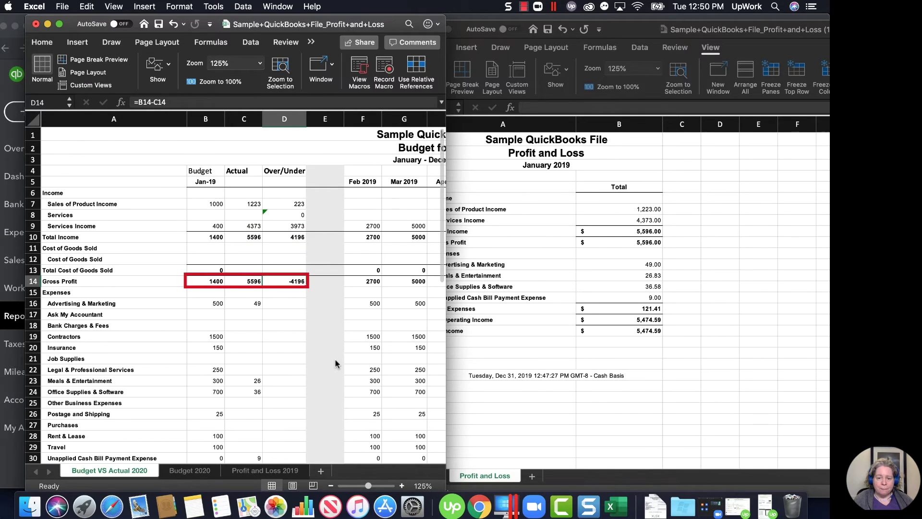
Step: Enter the Gross Profit variance =C14-B14, giving 4196
text(=)
key(Left)
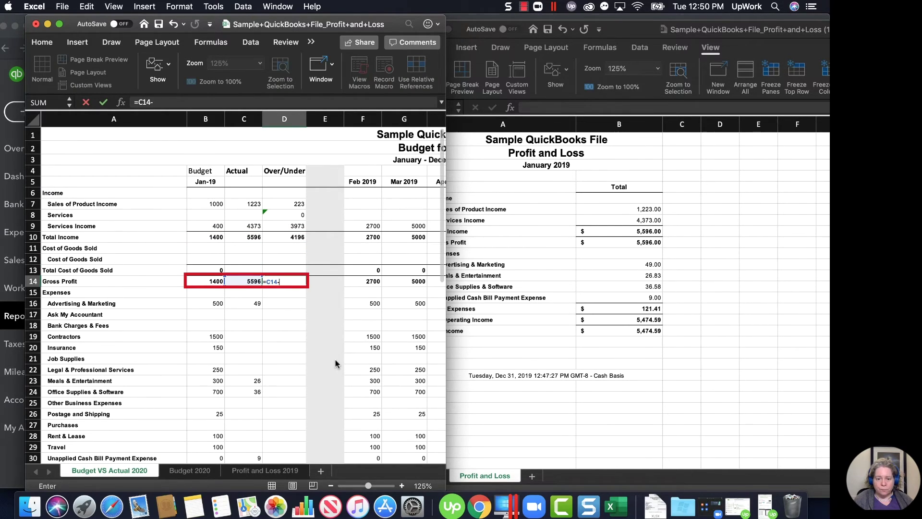
text(-)
key(Left)
key(Left)
key(Return)
key(Up)
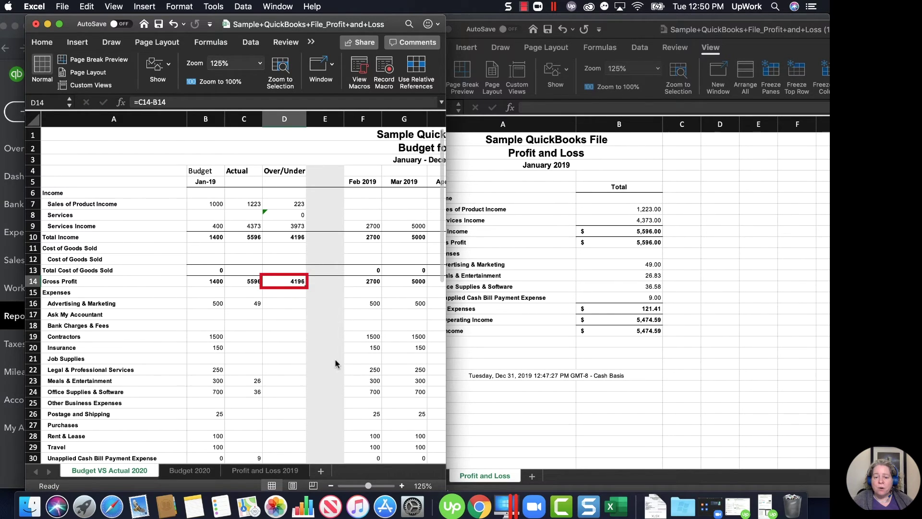
key(Down)
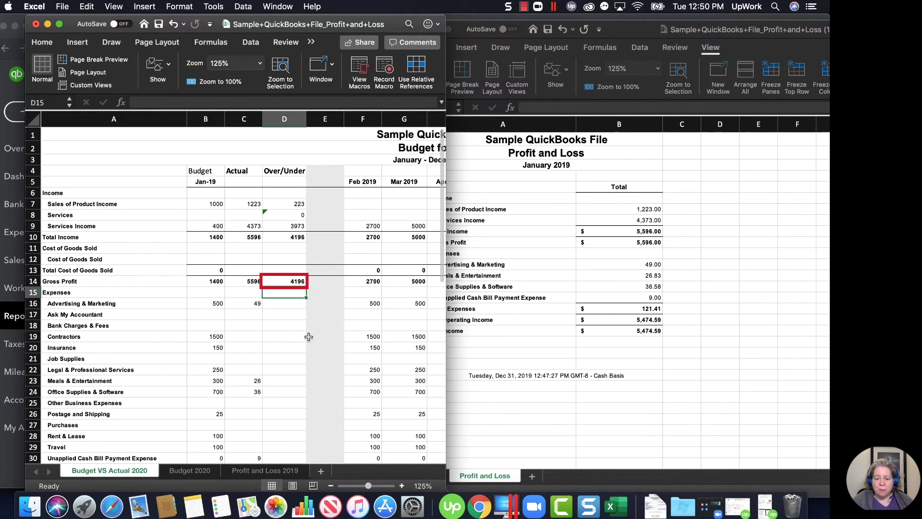
Step: Enter =C16-B16 for Advertising & Marketing (-451) and fill it down the expense rows
click(287, 306)
text(=C16)
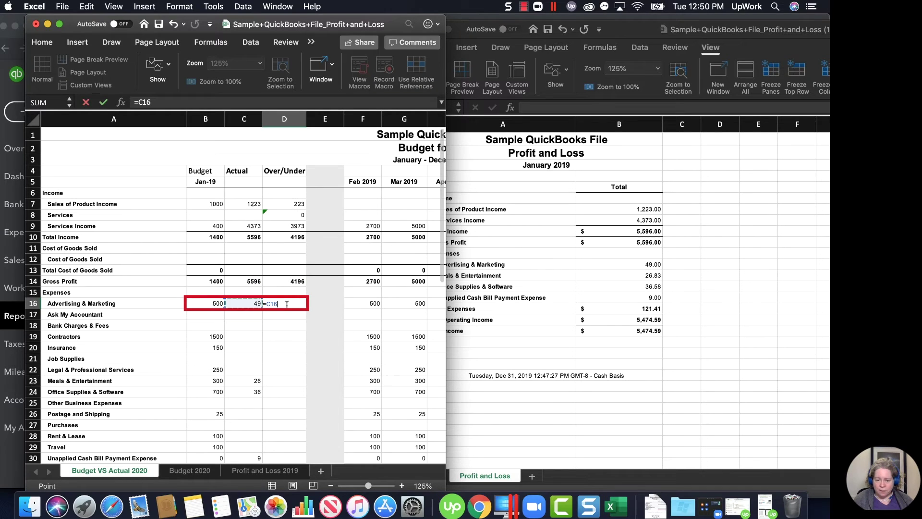
text(-B16)
key(Return)
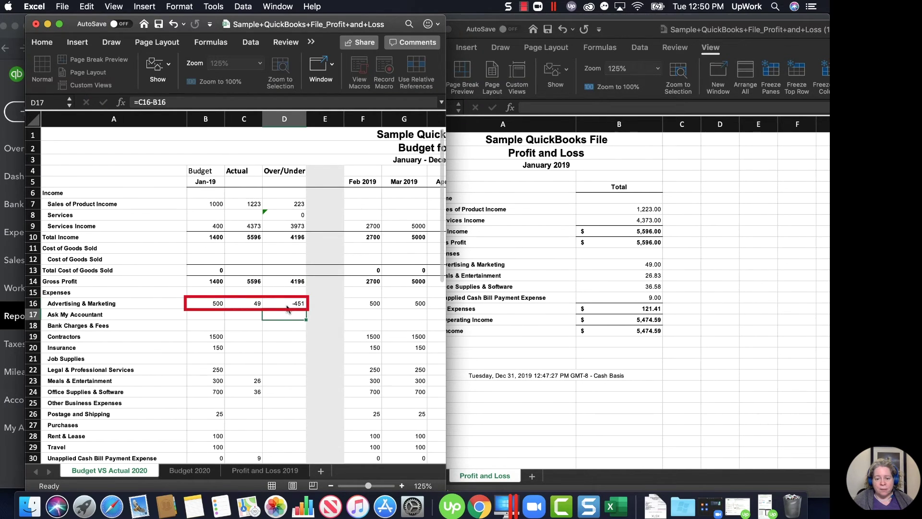
click(289, 306)
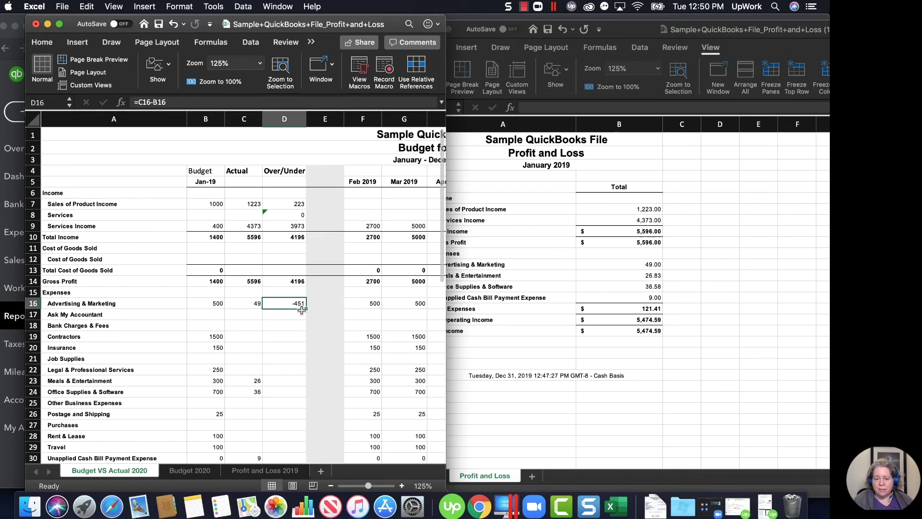
double_click(305, 310)
click(298, 379)
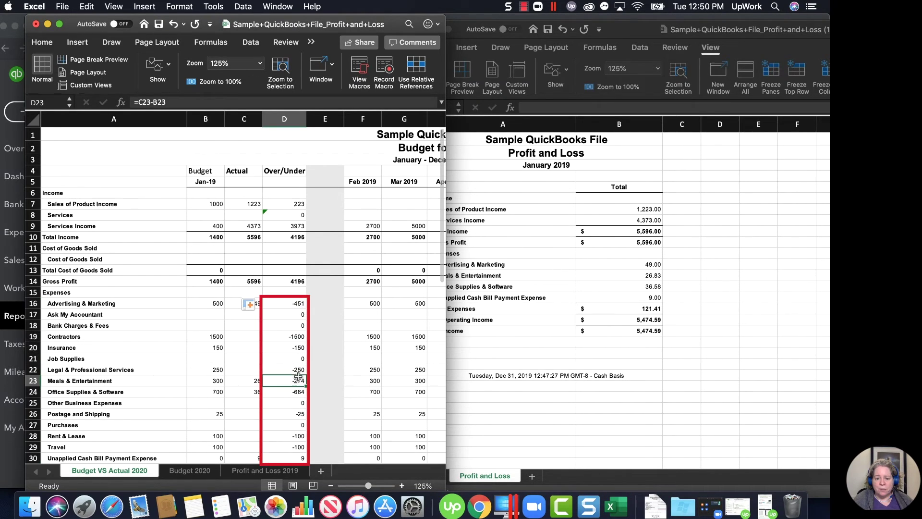
scroll(302, 388, down, 5)
scroll(301, 389, down, 5)
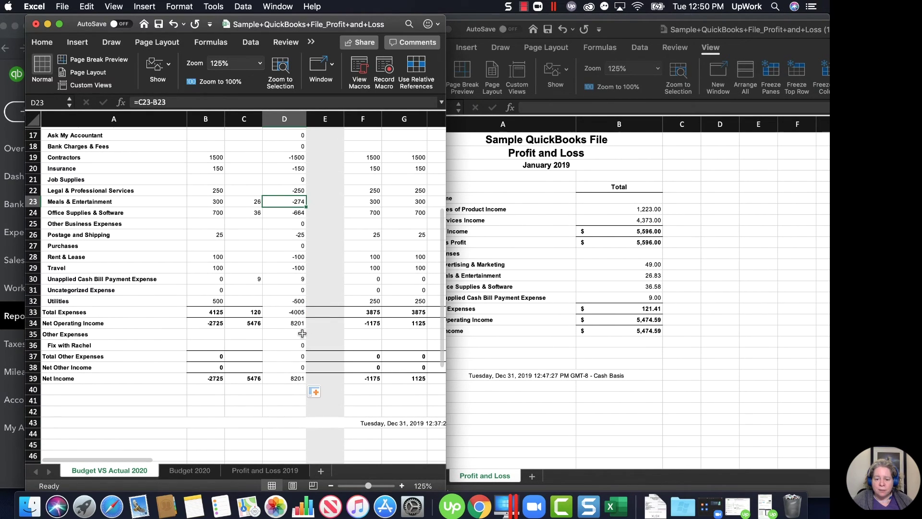
click(298, 379)
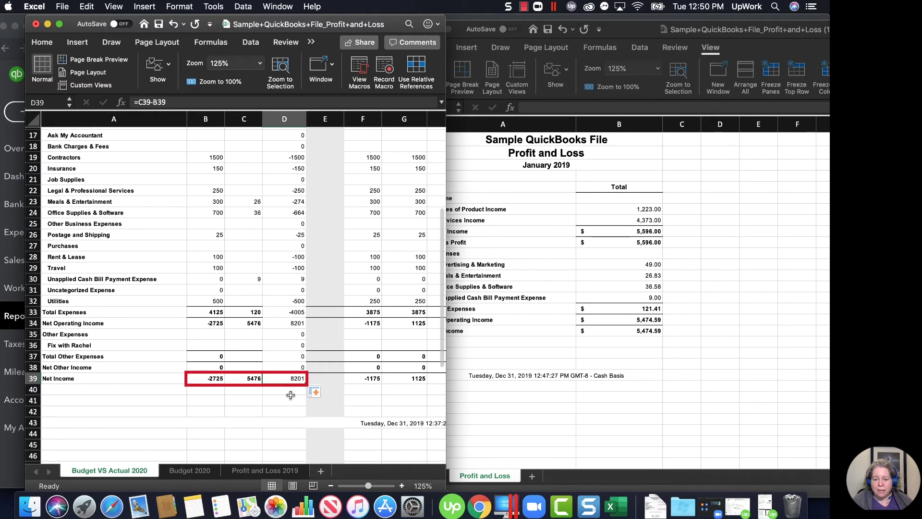
click(210, 379)
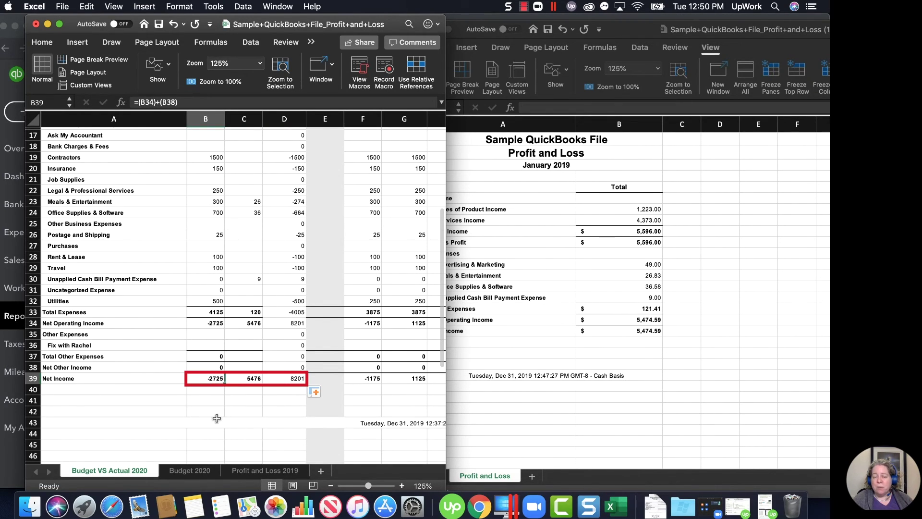